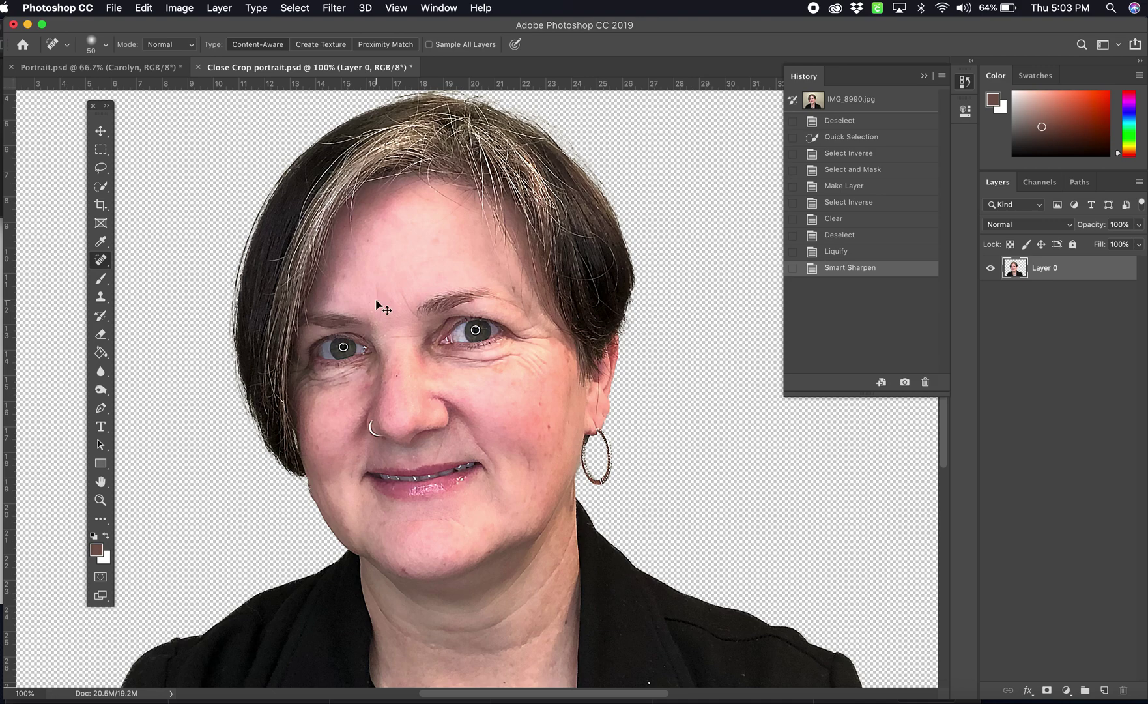
- Set the Spot Healing Brush to a size of 69 px with 0% hardness
{"action": "key", "text": "super+equal"}
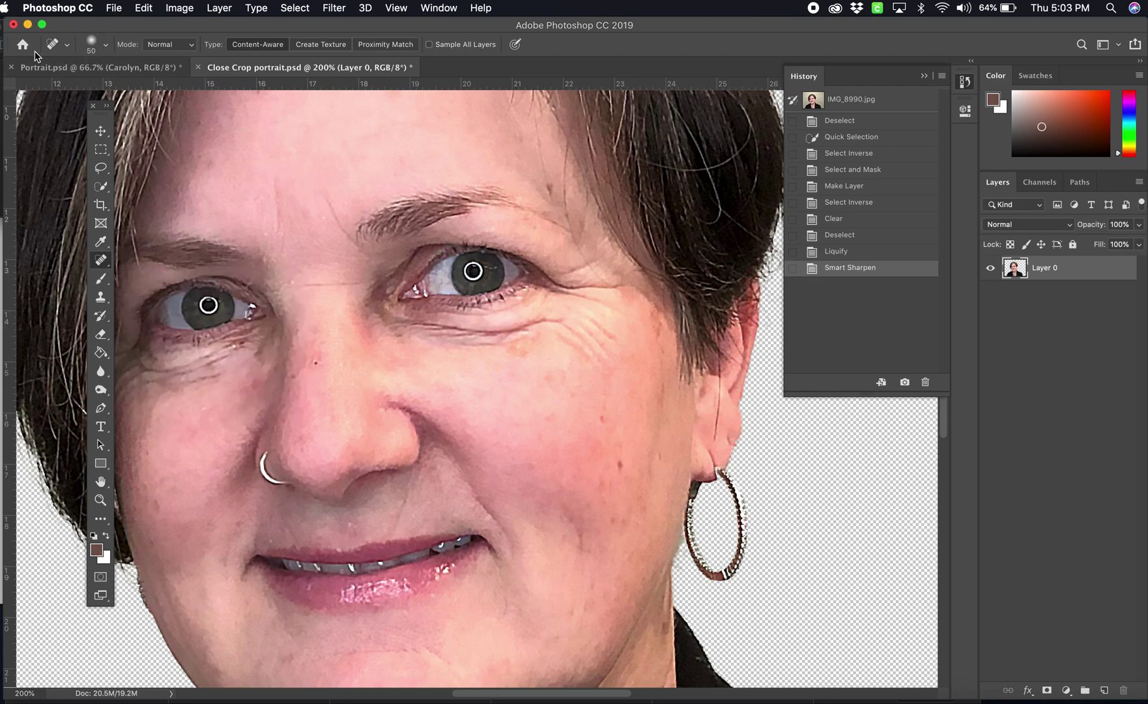
{"action": "left_click", "coordinate": [107, 45]}
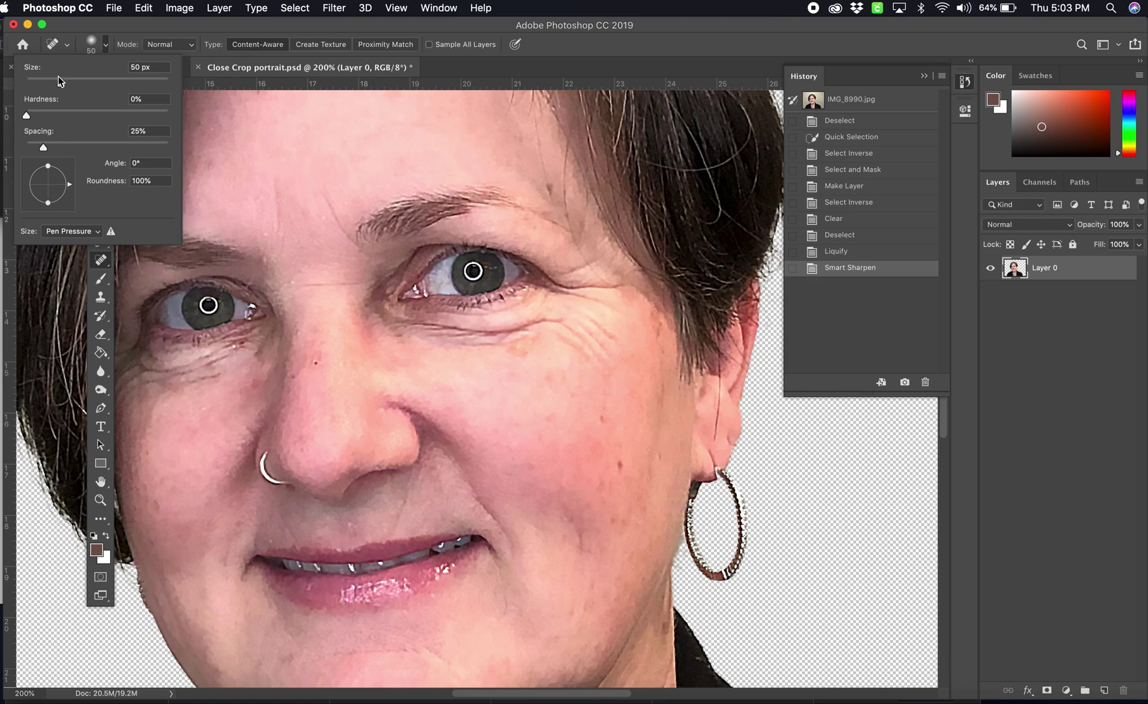
{"action": "key", "text": "]"}
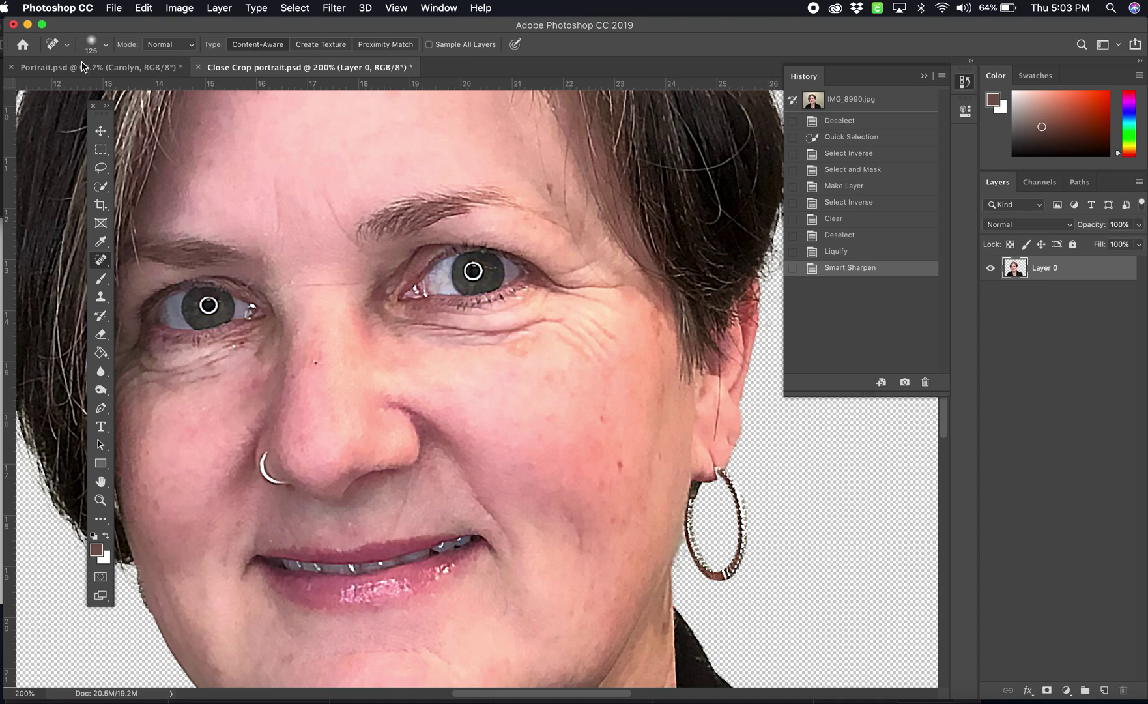
{"action": "left_click", "coordinate": [105, 45]}
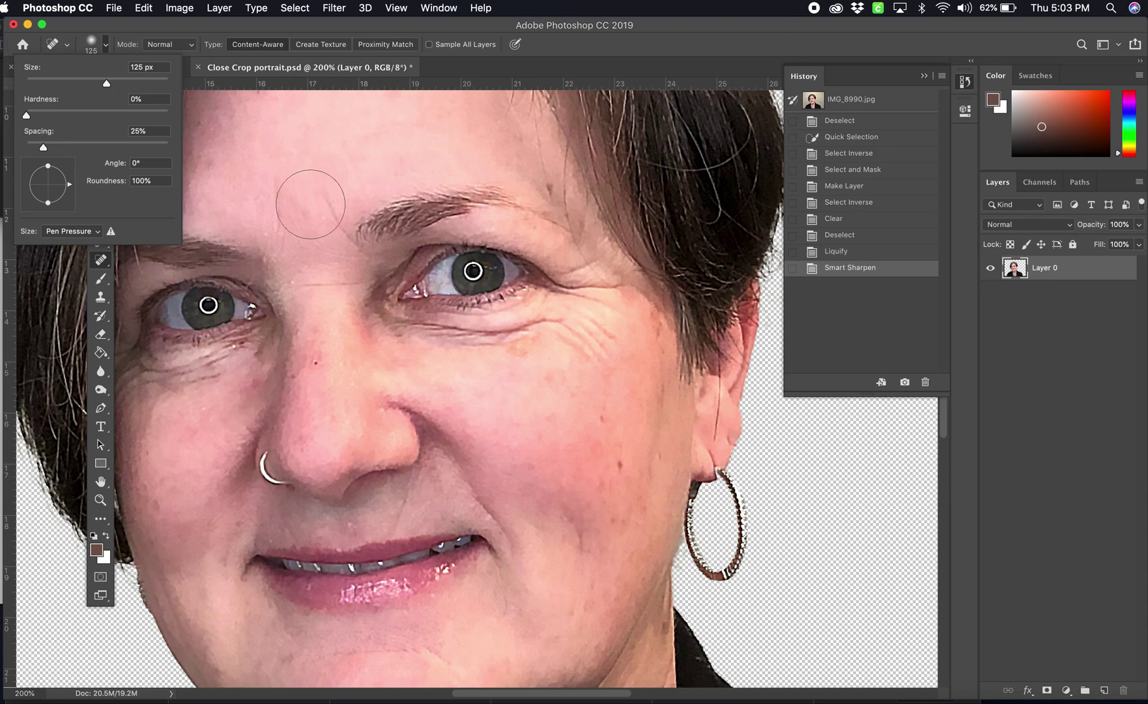
{"action": "left_click_drag", "start_coordinate": [27, 116], "coordinate": [174, 120]}
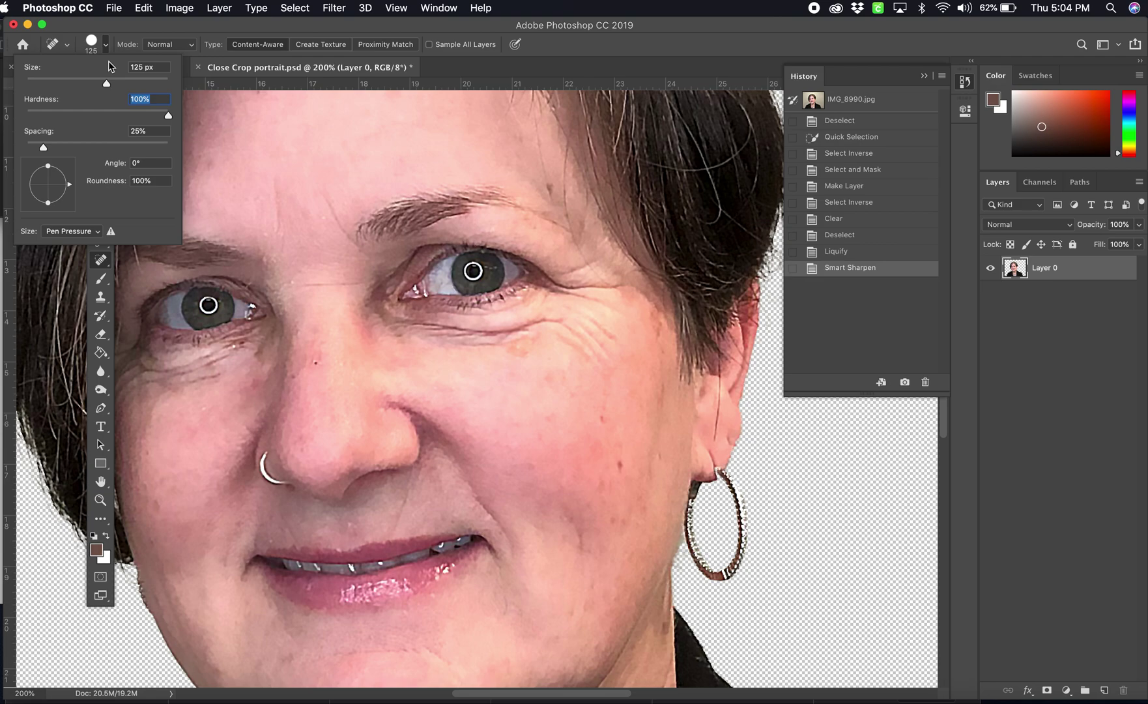
{"action": "left_click_drag", "start_coordinate": [168, 118], "coordinate": [25, 118]}
{"action": "left_click", "coordinate": [75, 79]}
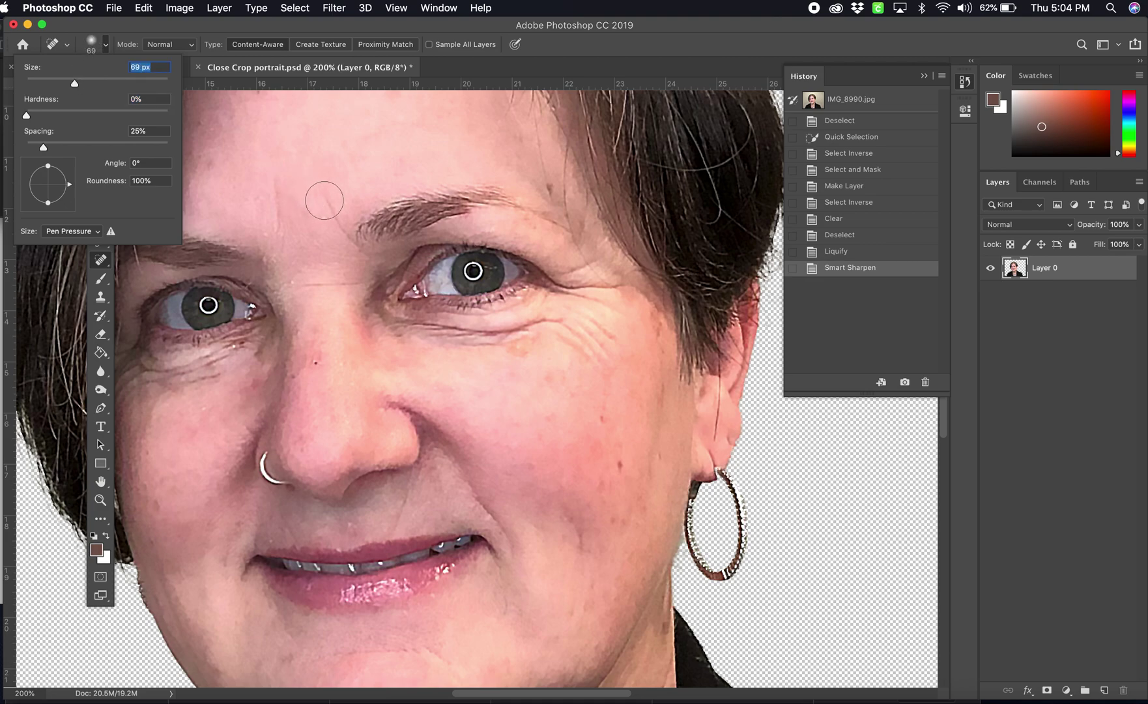
{"action": "key", "text": "BackSpace"}
{"action": "left_click", "coordinate": [163, 210]}
{"action": "left_click", "coordinate": [691, 255]}
{"action": "left_click", "coordinate": [355, 211]}
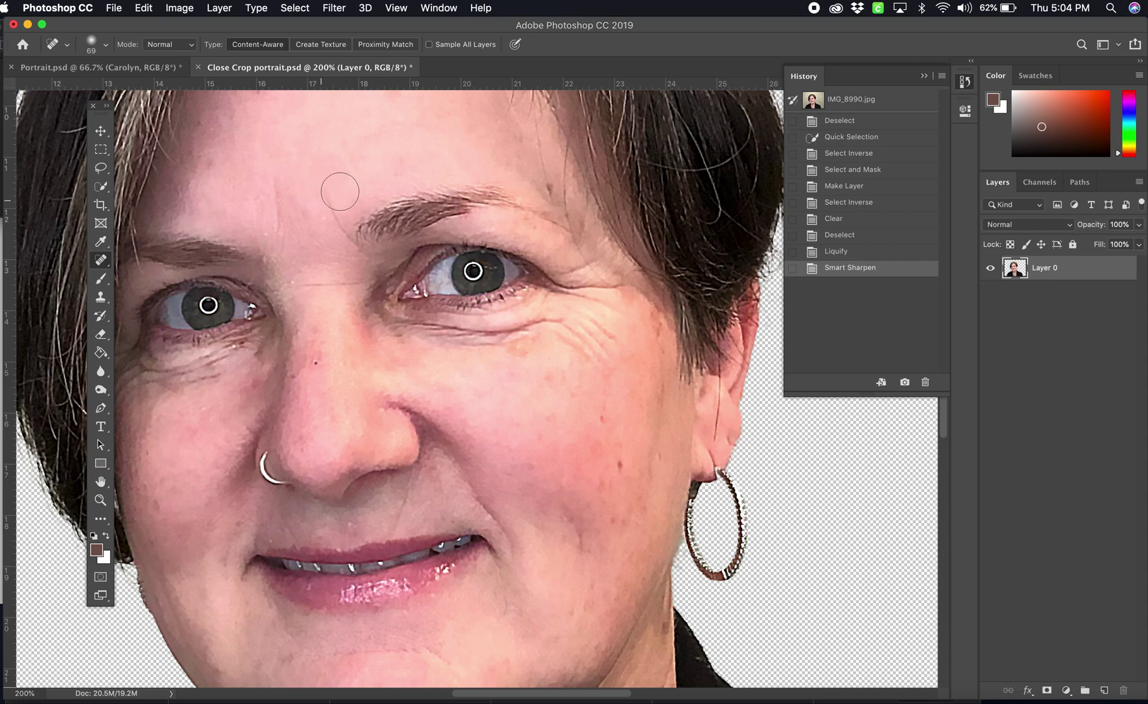
- Reduce the Spot Healing Brush size to 45 and heal the frown lines between the eyebrows and the crease across the nose bridge
{"action": "key", "text": "bracketleft"}
{"action": "key", "text": "bracketleft"}
{"action": "key", "text": "bracketleft"}
{"action": "left_click_drag", "start_coordinate": [321, 184], "coordinate": [347, 247]}
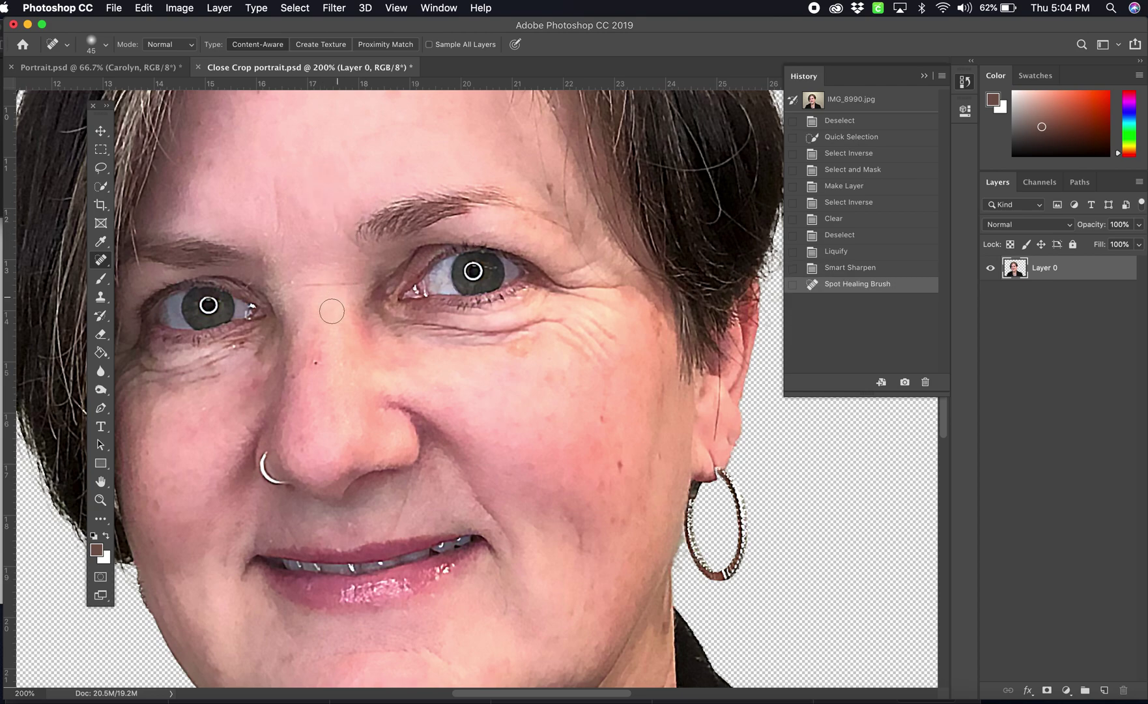
{"action": "left_click_drag", "start_coordinate": [274, 174], "coordinate": [287, 244]}
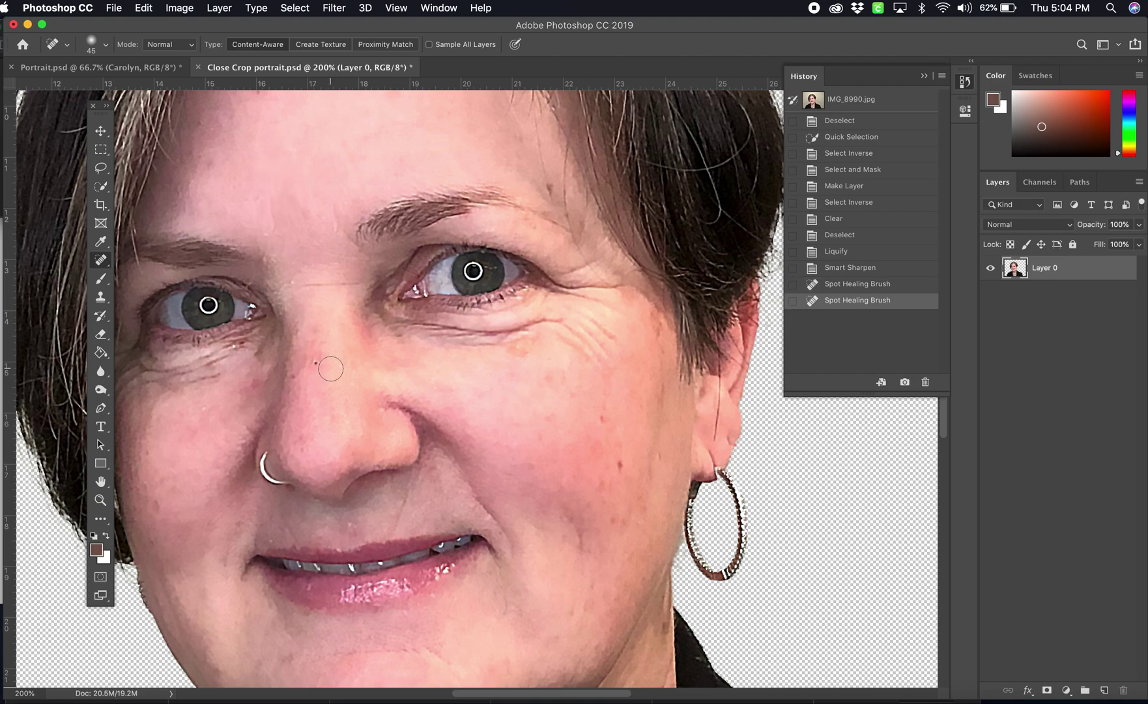
{"action": "left_click_drag", "start_coordinate": [349, 283], "coordinate": [305, 283]}
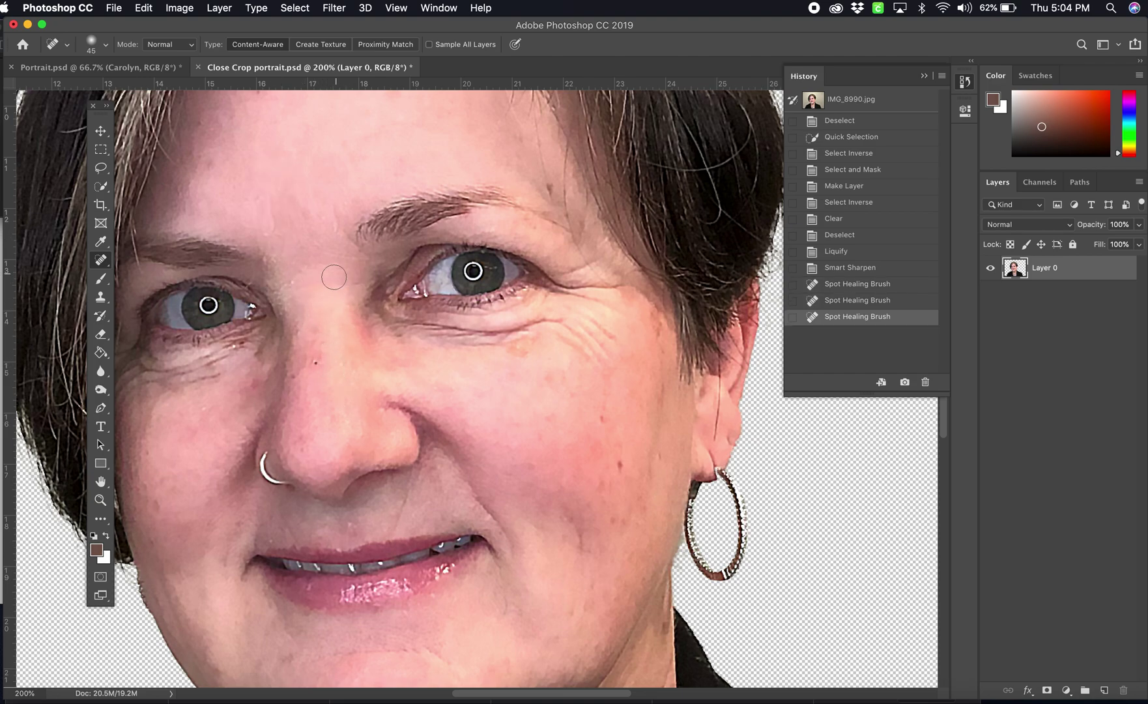
- Heal the dark spot on the nose and the blemishes on both cheeks with the Spot Healing Brush
{"action": "left_click_drag", "start_coordinate": [315, 360], "coordinate": [316, 384]}
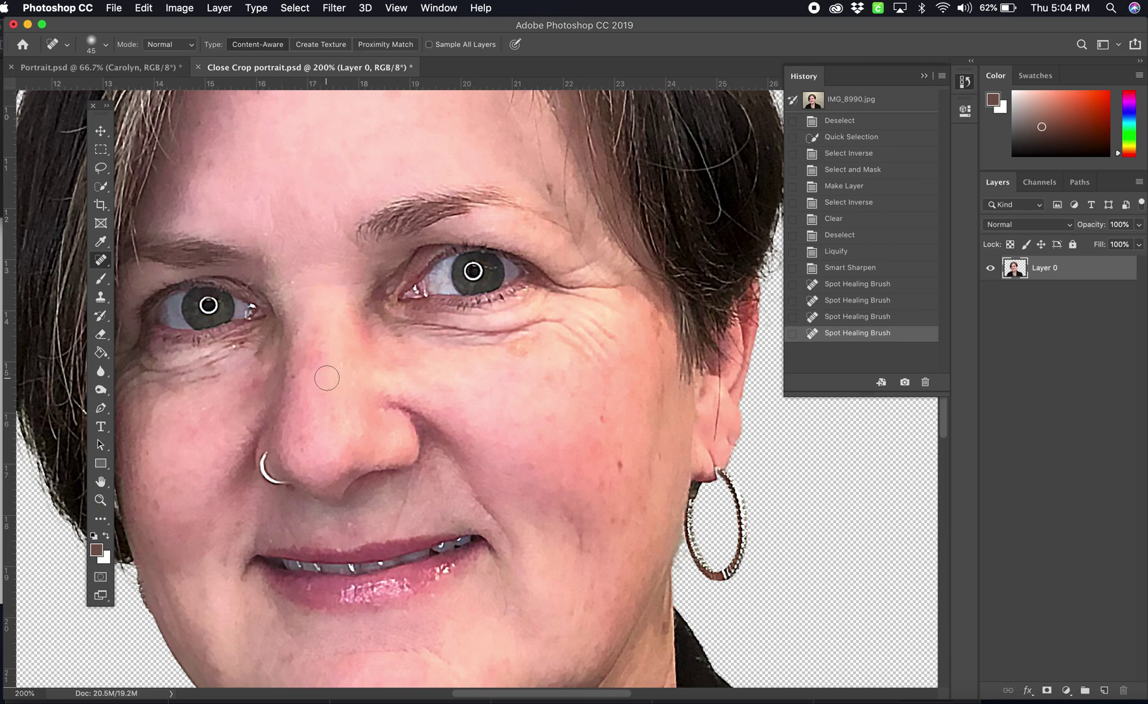
{"action": "scroll", "coordinate": [326, 376], "scroll_direction": "down", "scroll_amount": 2}
{"action": "scroll", "coordinate": [326, 377], "scroll_direction": "left", "scroll_amount": 1}
{"action": "mouse_move", "coordinate": [285, 344]}
{"action": "left_mouse_down"}
{"action": "mouse_move", "coordinate": [274, 370]}
{"action": "mouse_move", "coordinate": [211, 399]}
{"action": "left_mouse_up"}
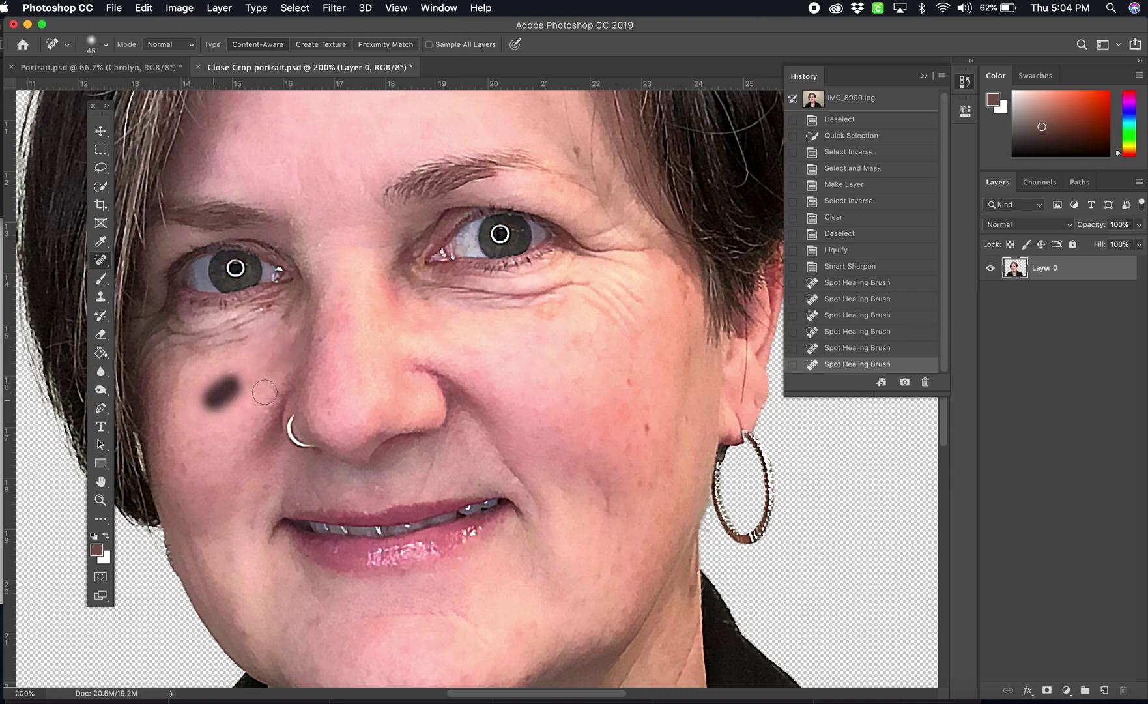
{"action": "left_click", "coordinate": [628, 378]}
{"action": "left_click_drag", "start_coordinate": [655, 415], "coordinate": [649, 432]}
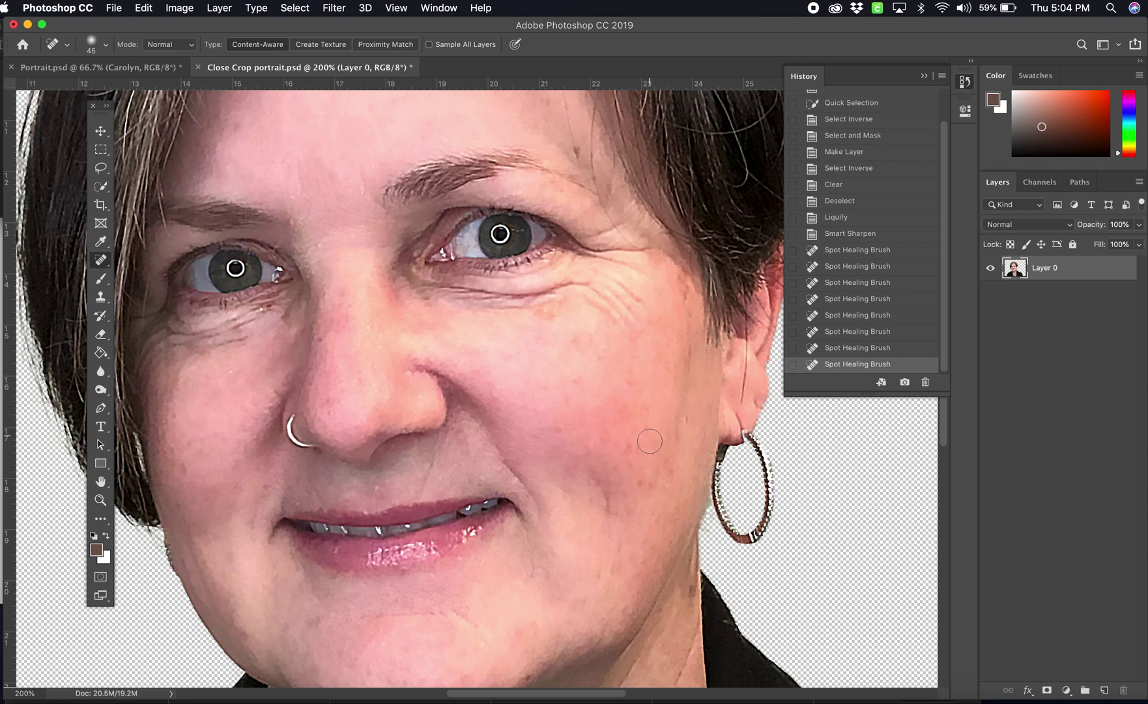
{"action": "left_click_drag", "start_coordinate": [680, 272], "coordinate": [681, 380]}
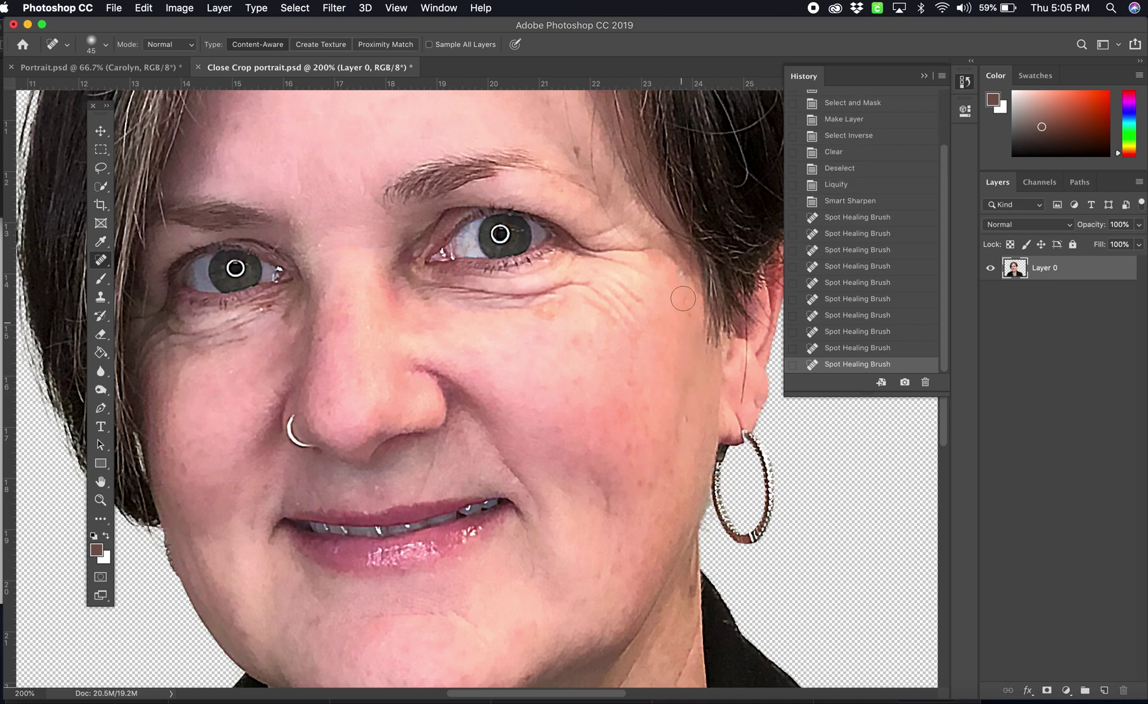
{"action": "left_click_drag", "start_coordinate": [561, 313], "coordinate": [531, 314]}
- Try to heal the long crease under the eye nearest the hoop earring
{"action": "left_click_drag", "start_coordinate": [583, 282], "coordinate": [415, 297]}
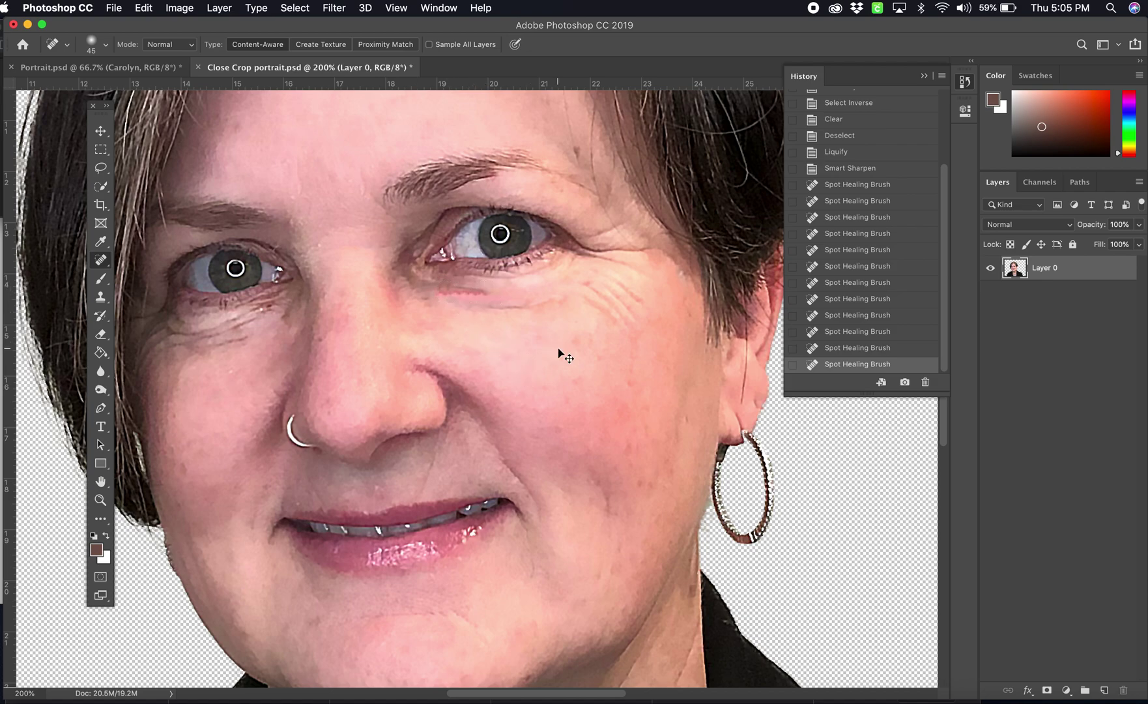
{"action": "key", "text": "super+z"}
- Heal the small dark spot at the lower edge of the chin
{"action": "scroll", "coordinate": [565, 373], "scroll_direction": "left", "scroll_amount": 2}
{"action": "scroll", "coordinate": [566, 373], "scroll_direction": "down", "scroll_amount": 5}
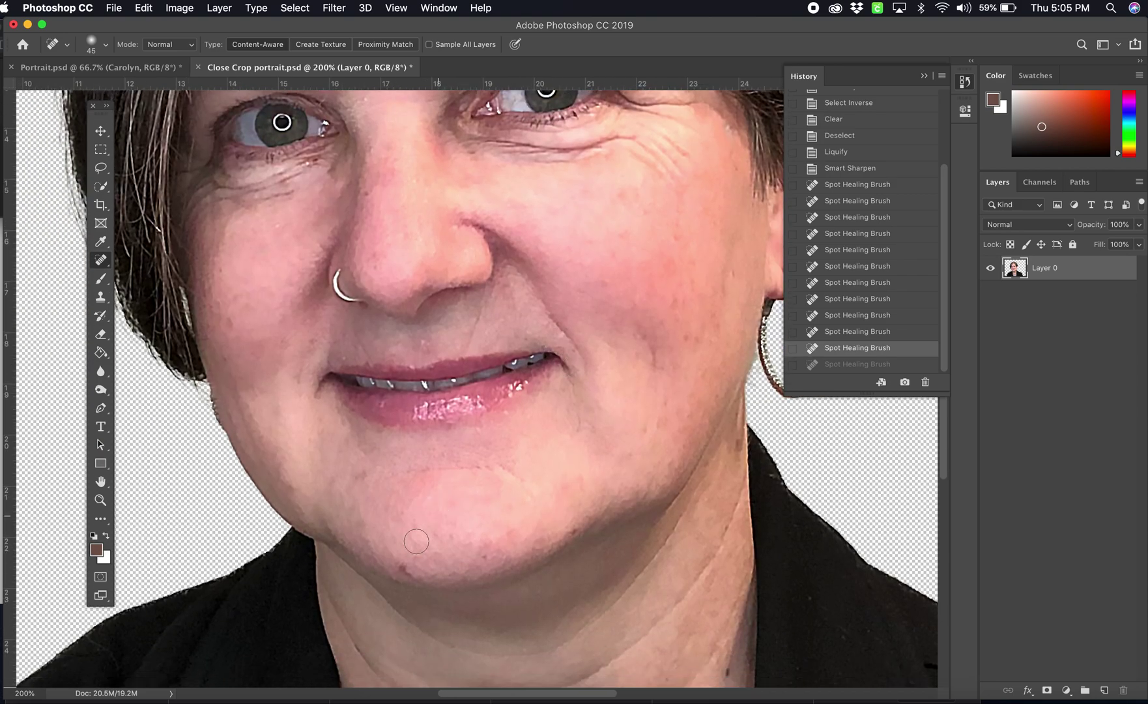
{"action": "left_click_drag", "start_coordinate": [395, 563], "coordinate": [418, 567]}
- Try to heal the crease on the chin and the folds across the neck with the Spot Healing Brush
{"action": "mouse_move", "coordinate": [373, 481]}
{"action": "left_mouse_down"}
{"action": "mouse_move", "coordinate": [464, 469]}
{"action": "mouse_move", "coordinate": [519, 484]}
{"action": "left_mouse_up"}
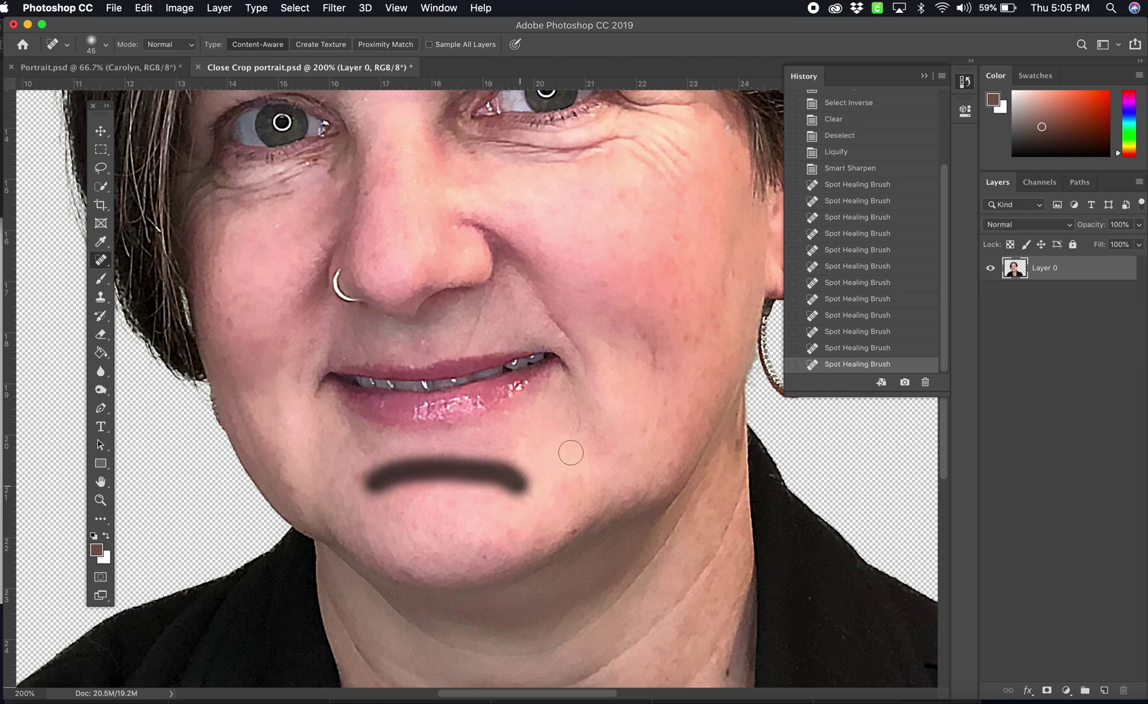
{"action": "key", "text": "super+z"}
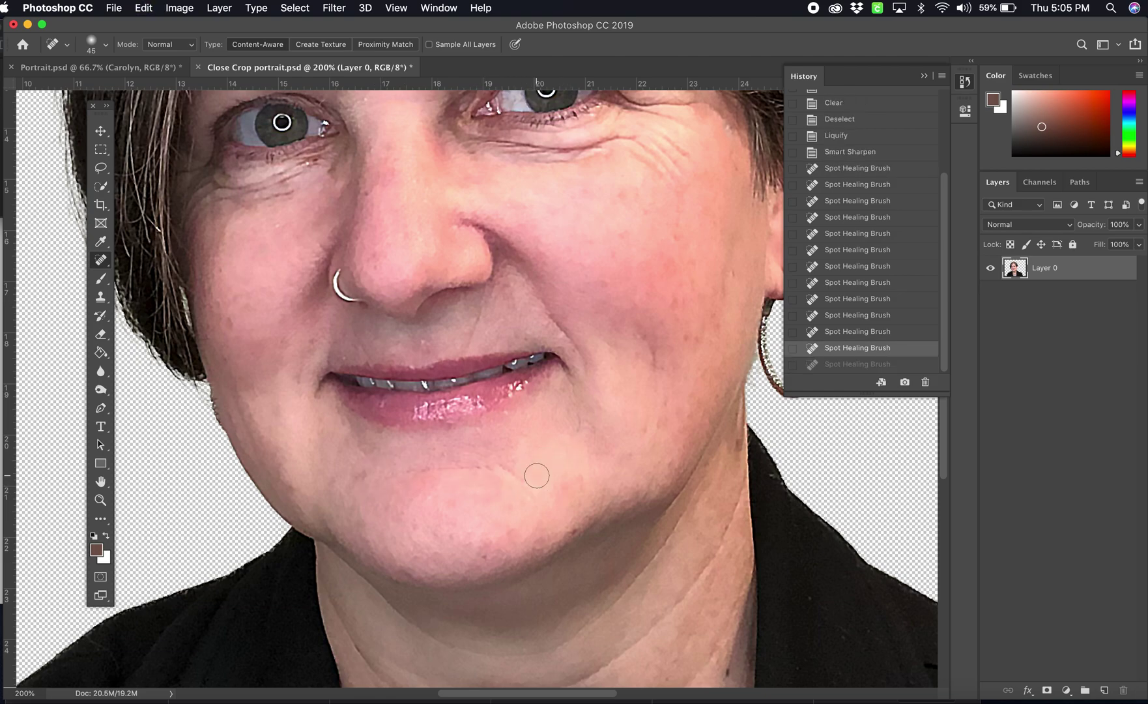
{"action": "scroll", "coordinate": [521, 489], "scroll_direction": "down", "scroll_amount": 2}
{"action": "scroll", "coordinate": [526, 493], "scroll_direction": "down", "scroll_amount": 5}
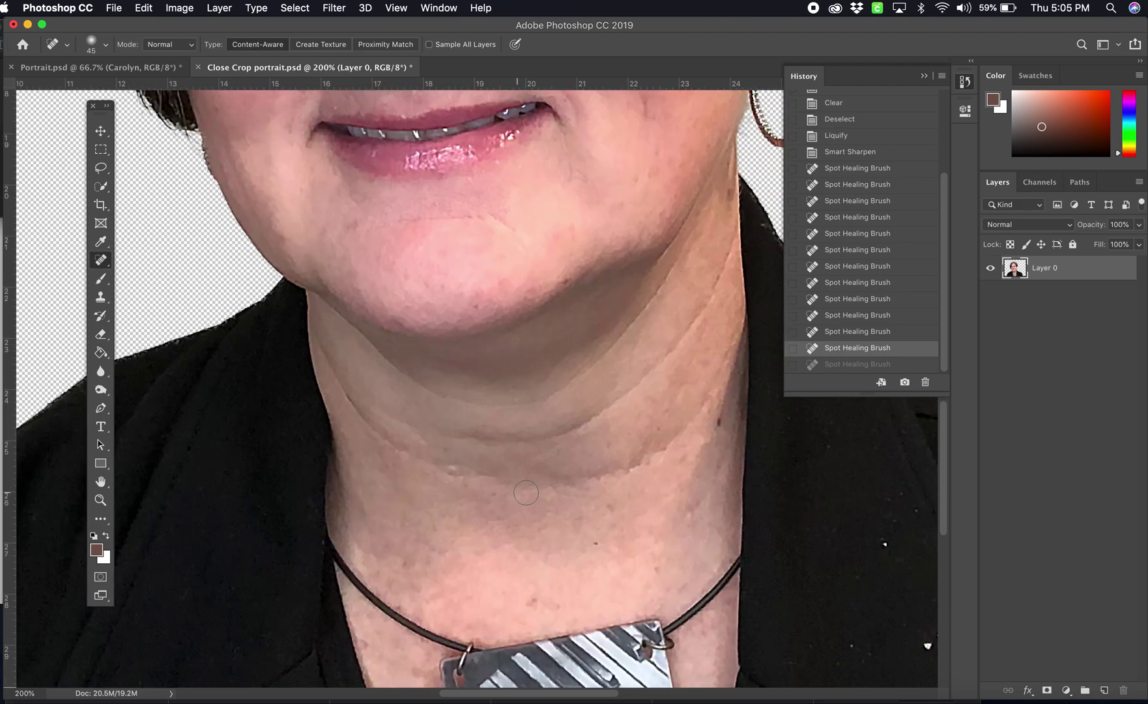
{"action": "mouse_move", "coordinate": [486, 436]}
{"action": "left_mouse_down"}
{"action": "mouse_move", "coordinate": [597, 425]}
{"action": "mouse_move", "coordinate": [668, 359]}
{"action": "mouse_move", "coordinate": [680, 316]}
{"action": "mouse_move", "coordinate": [715, 283]}
{"action": "left_mouse_up"}
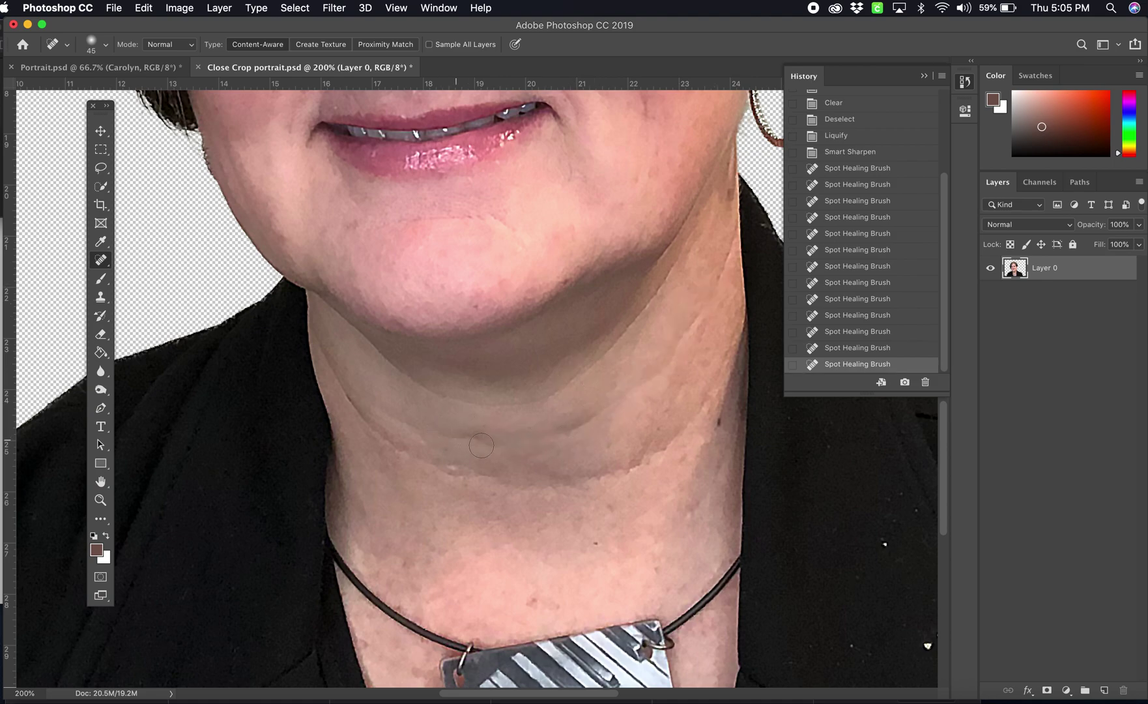
{"action": "key", "text": "super+z"}
{"action": "left_click_drag", "start_coordinate": [597, 414], "coordinate": [538, 441]}
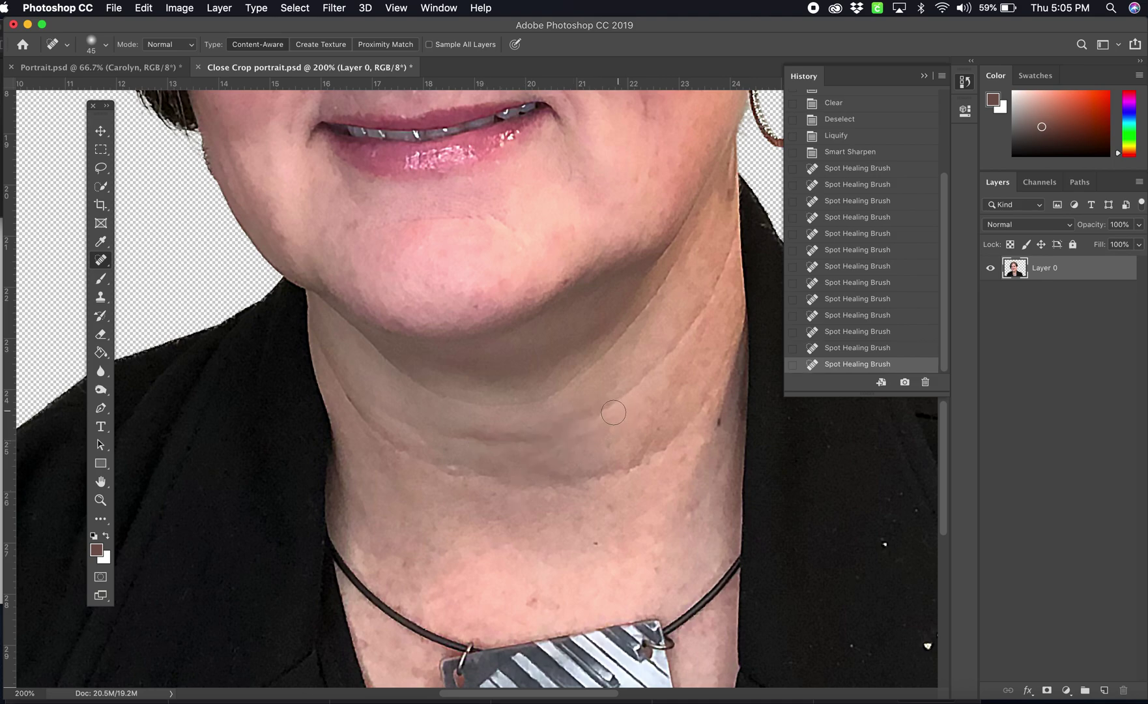
{"action": "key", "text": "super+z"}
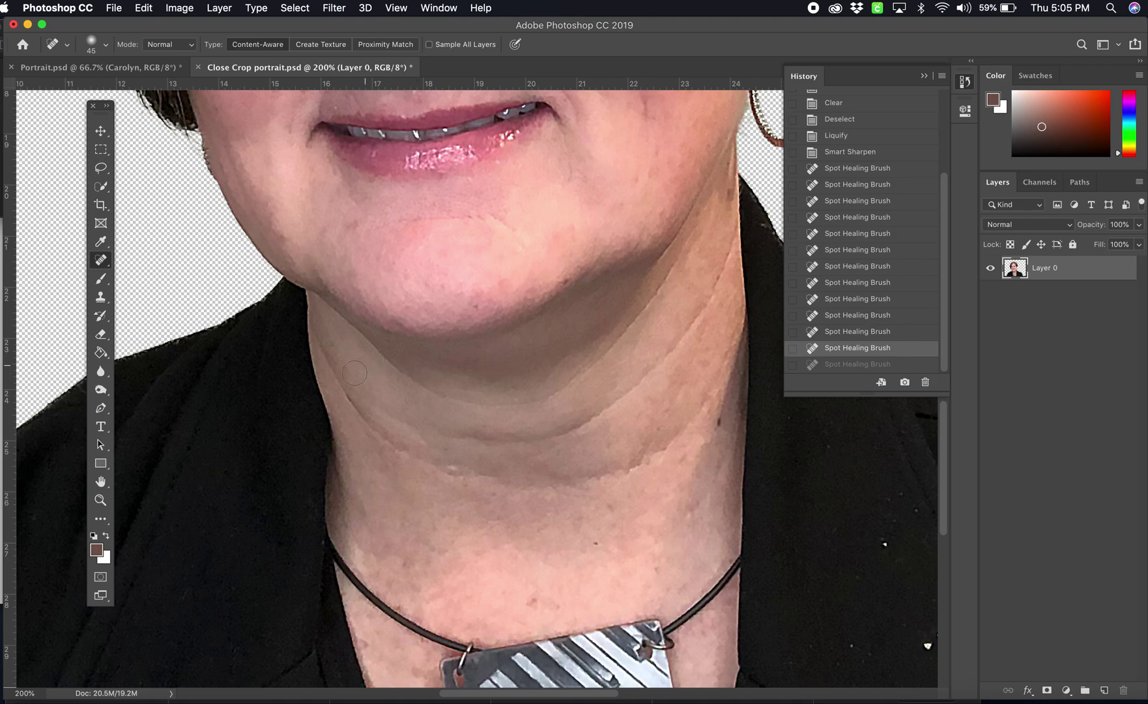
- Heal the blemishes on the cheek nearest the hoop earring
{"action": "scroll", "coordinate": [550, 479], "scroll_direction": "down", "scroll_amount": 3}
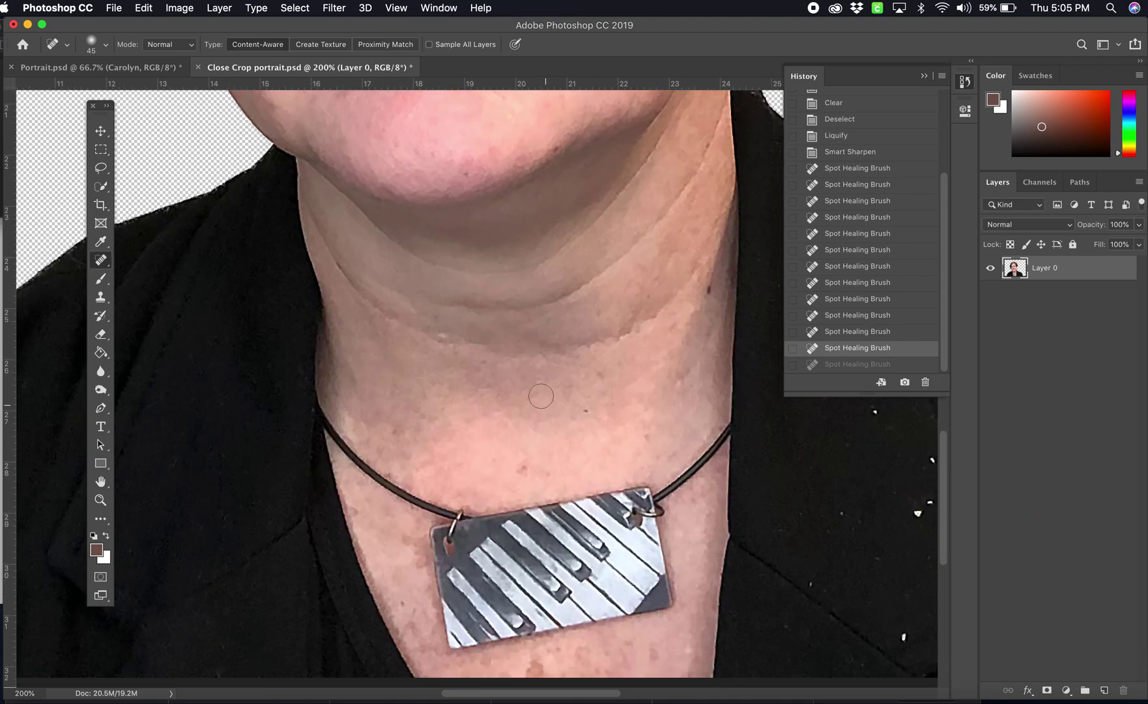
{"action": "scroll", "coordinate": [533, 397], "scroll_direction": "up", "scroll_amount": 6}
{"action": "scroll", "coordinate": [540, 396], "scroll_direction": "up", "scroll_amount": 5}
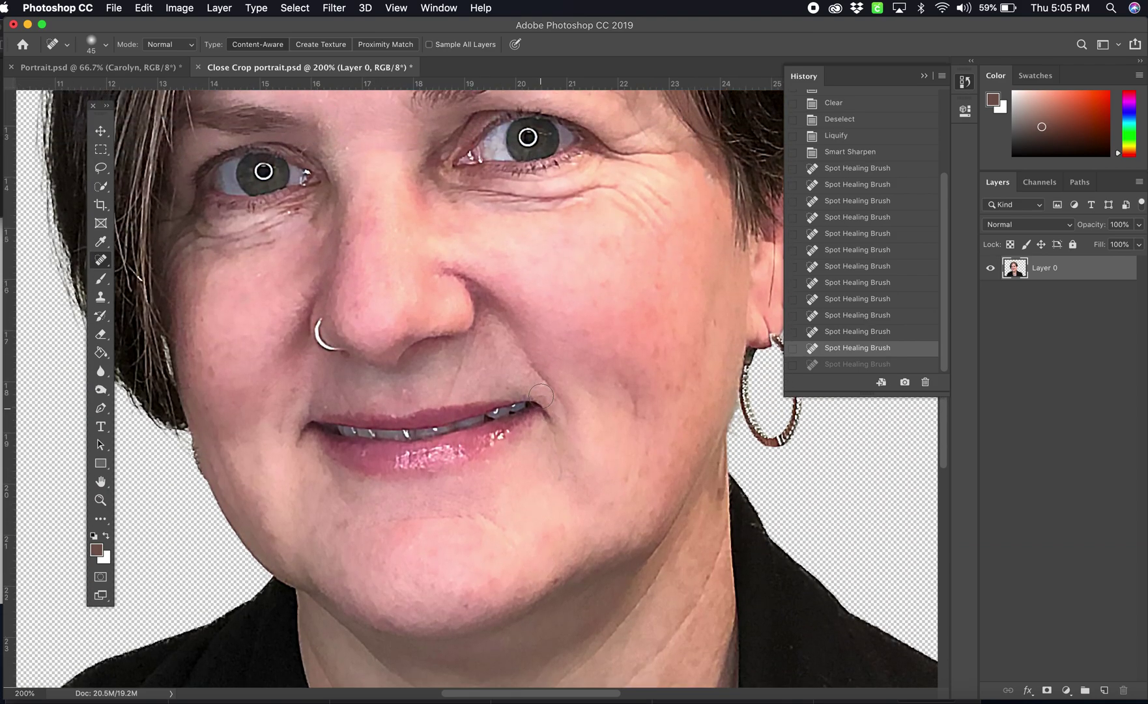
{"action": "mouse_move", "coordinate": [657, 364]}
{"action": "left_mouse_down"}
{"action": "mouse_move", "coordinate": [659, 379]}
{"action": "mouse_move", "coordinate": [691, 390]}
{"action": "mouse_move", "coordinate": [705, 372]}
{"action": "left_mouse_up"}
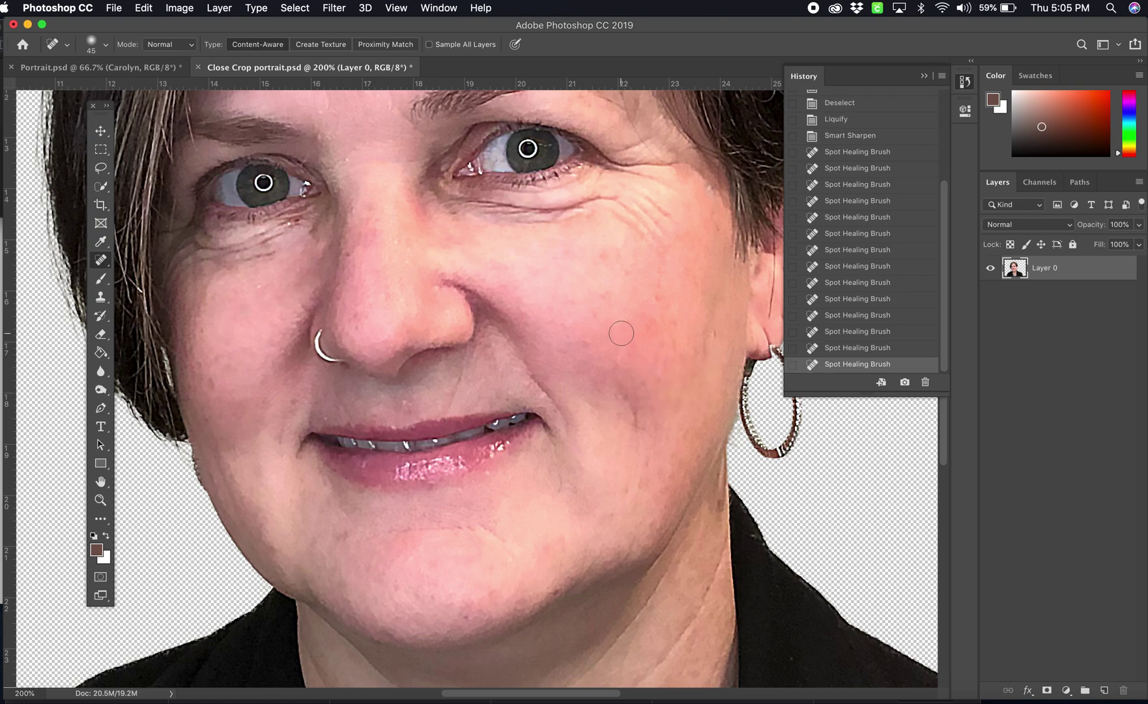
- Activate the Clone Stamp tool and sample the skin on the cheek nearest the hoop earring
{"action": "scroll", "coordinate": [621, 333], "scroll_direction": "up", "scroll_amount": 2}
{"action": "scroll", "coordinate": [621, 333], "scroll_direction": "up", "scroll_amount": 1}
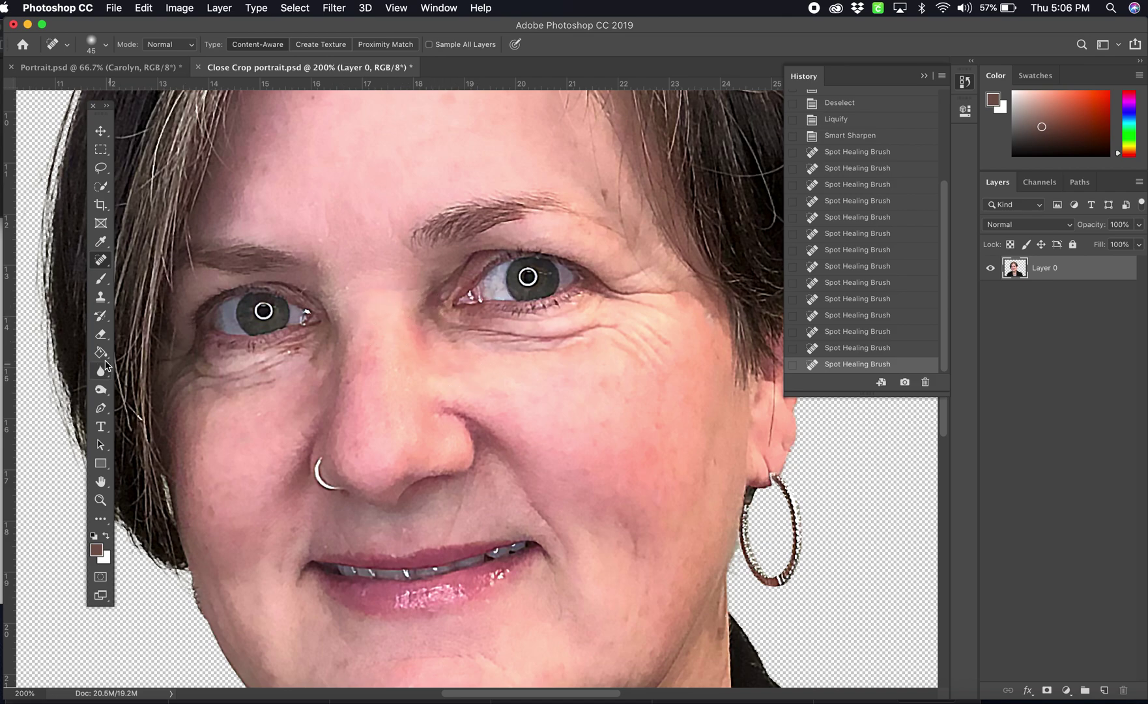
{"action": "left_click", "coordinate": [101, 299]}
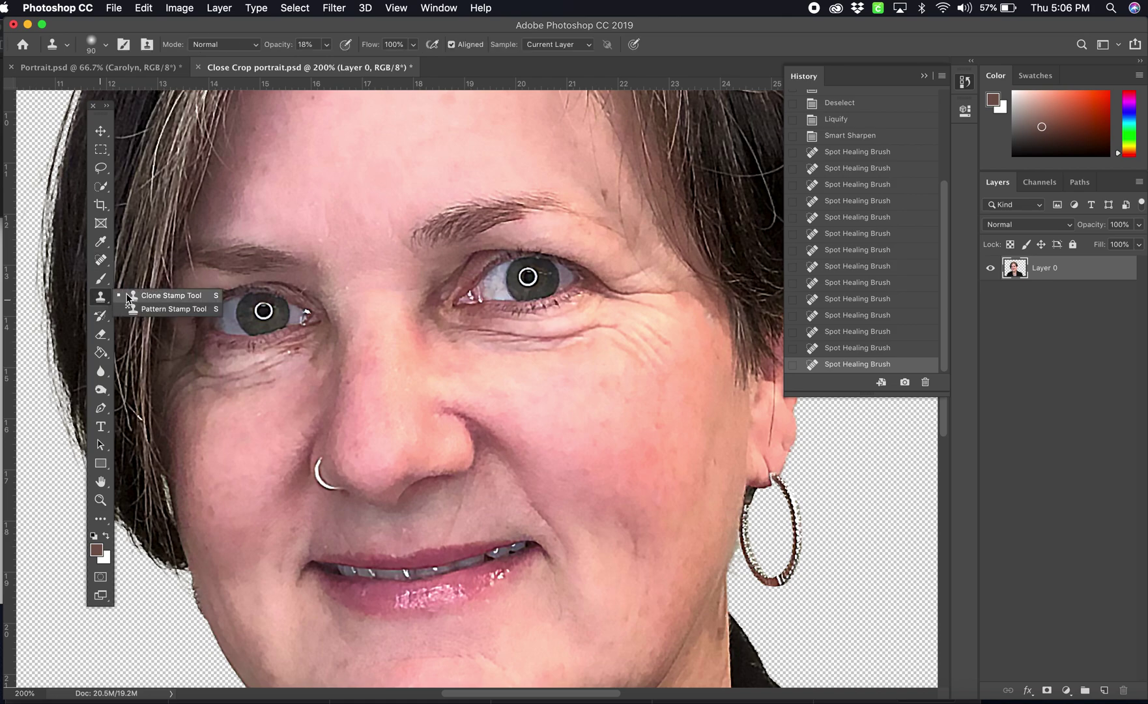
{"action": "left_click", "coordinate": [167, 297]}
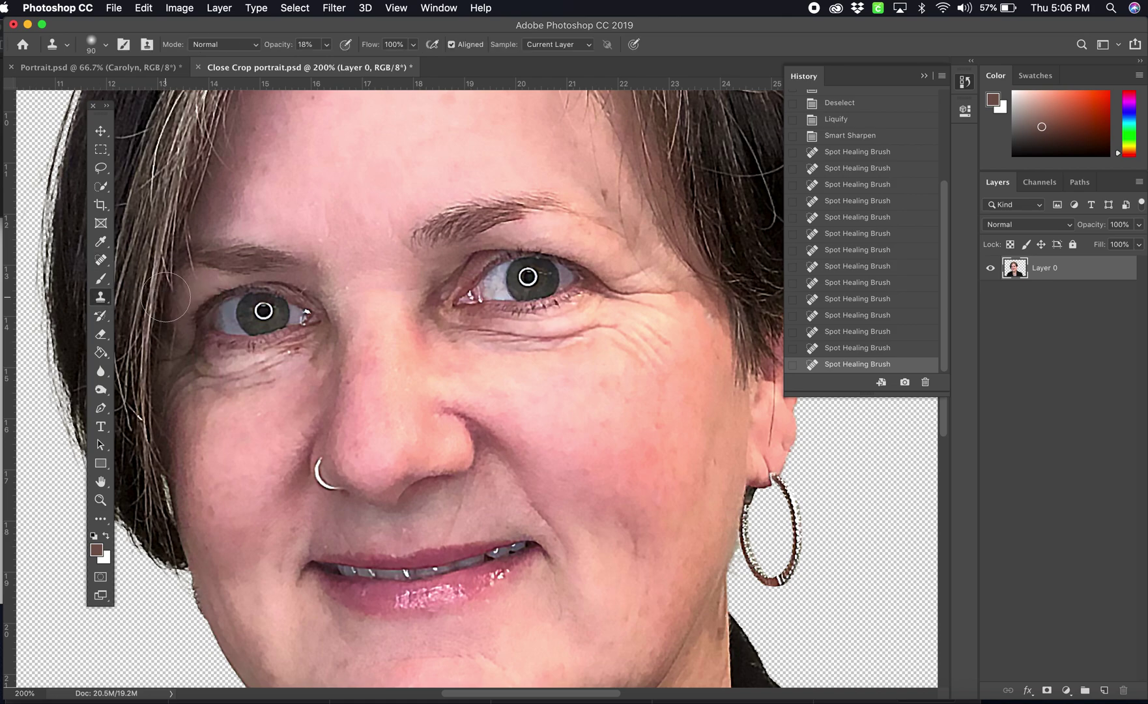
{"action": "left_click", "coordinate": [592, 393], "text": "alt"}
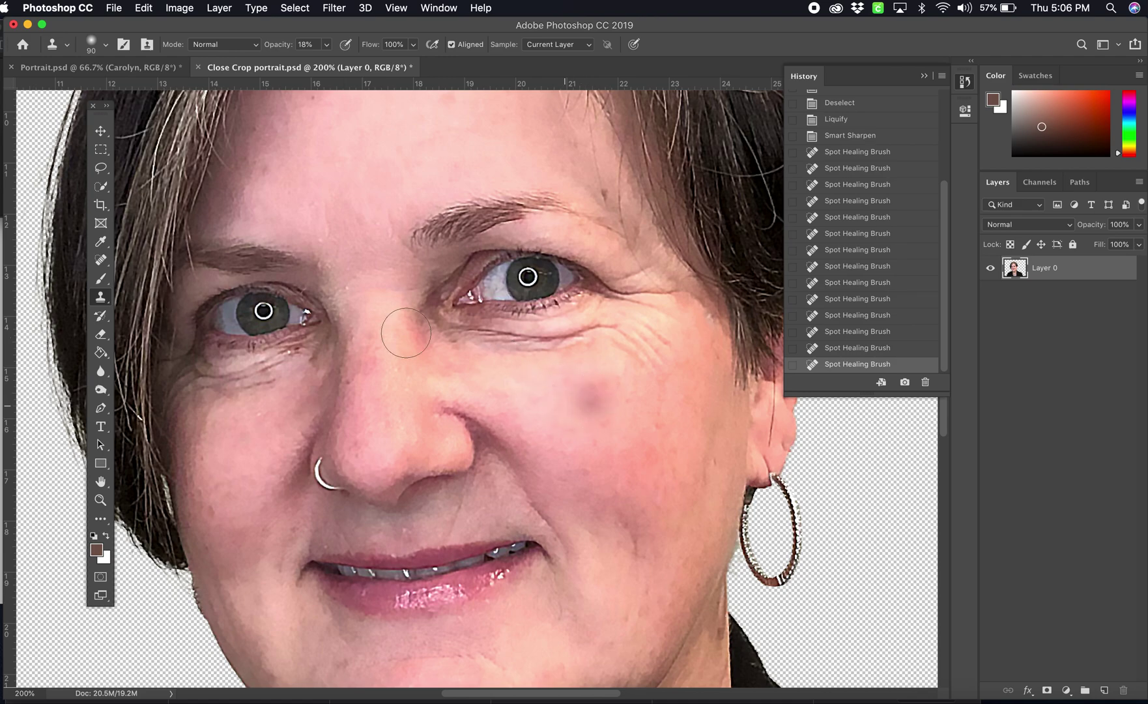
- Try the Clone Stamp between the eyebrows and over the iris nearest the hoop earring
{"action": "left_click", "coordinate": [337, 227]}
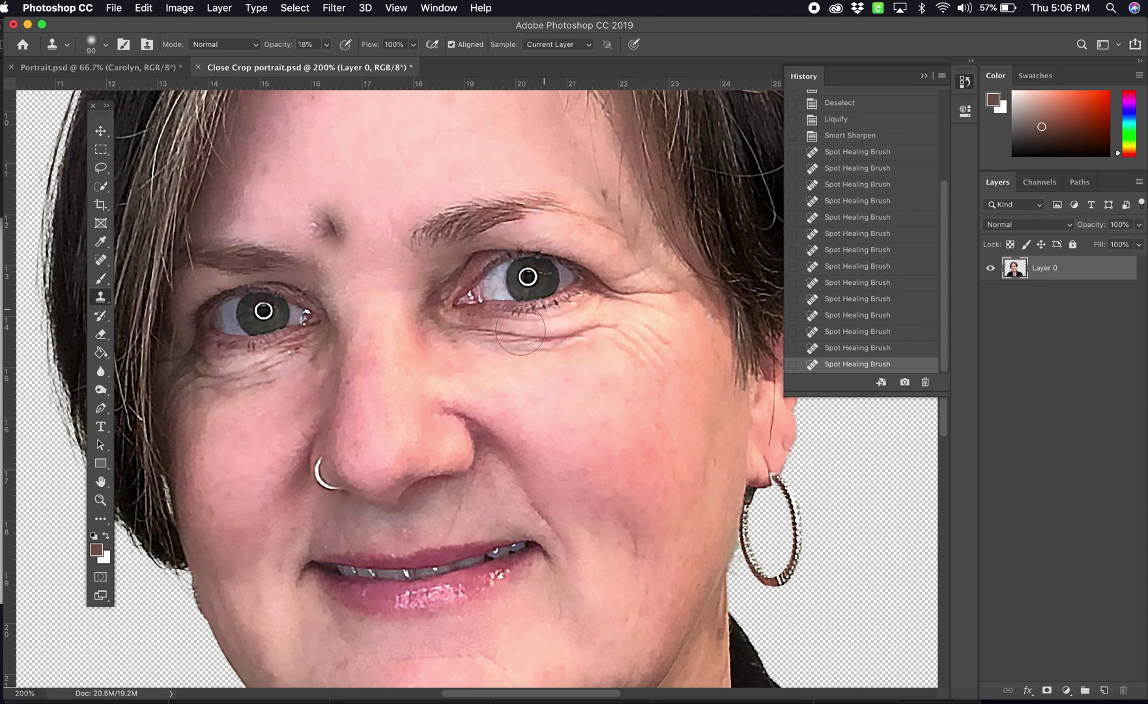
{"action": "key", "text": "ctrl+z"}
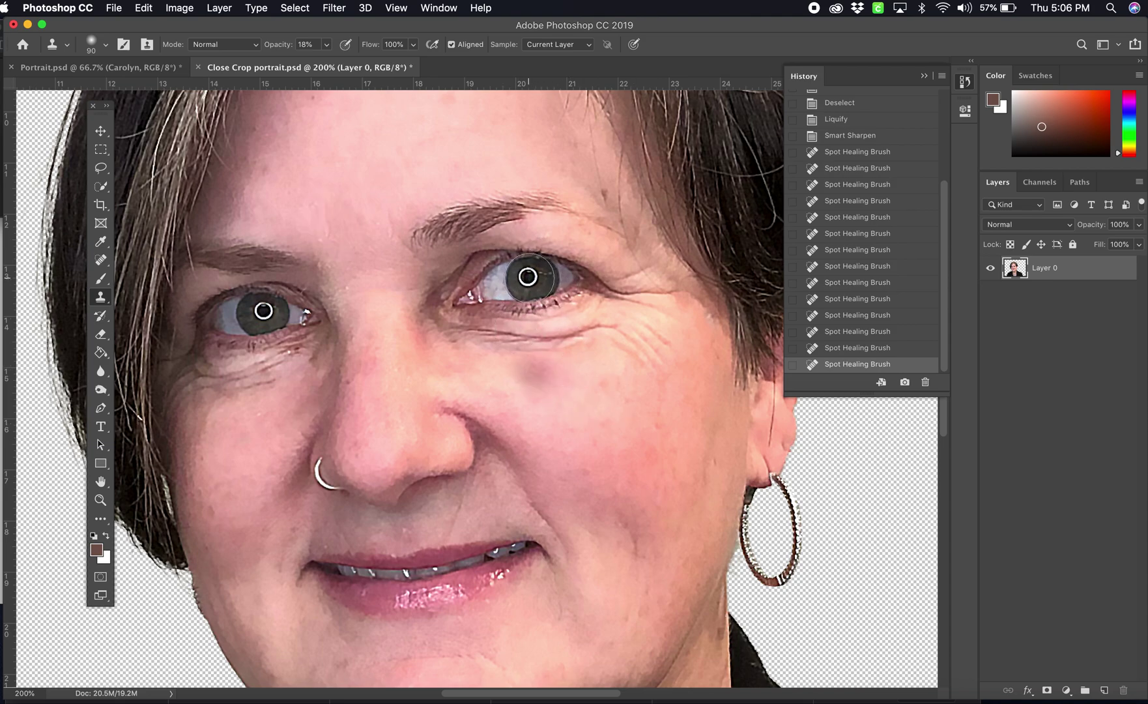
{"action": "left_click_drag", "start_coordinate": [528, 277], "coordinate": [529, 277]}
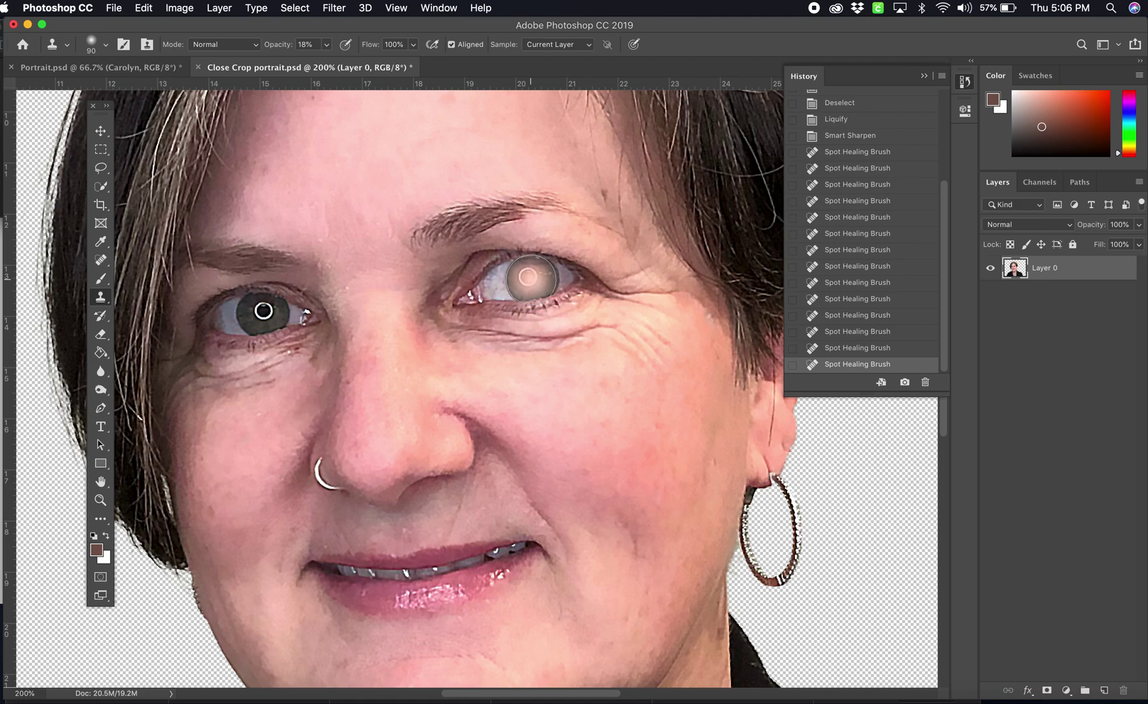
- Sample the pupil of the eye nearest the hoop earring and clone it onto the middle of the forehead
{"action": "left_click", "coordinate": [528, 277], "text": "alt"}
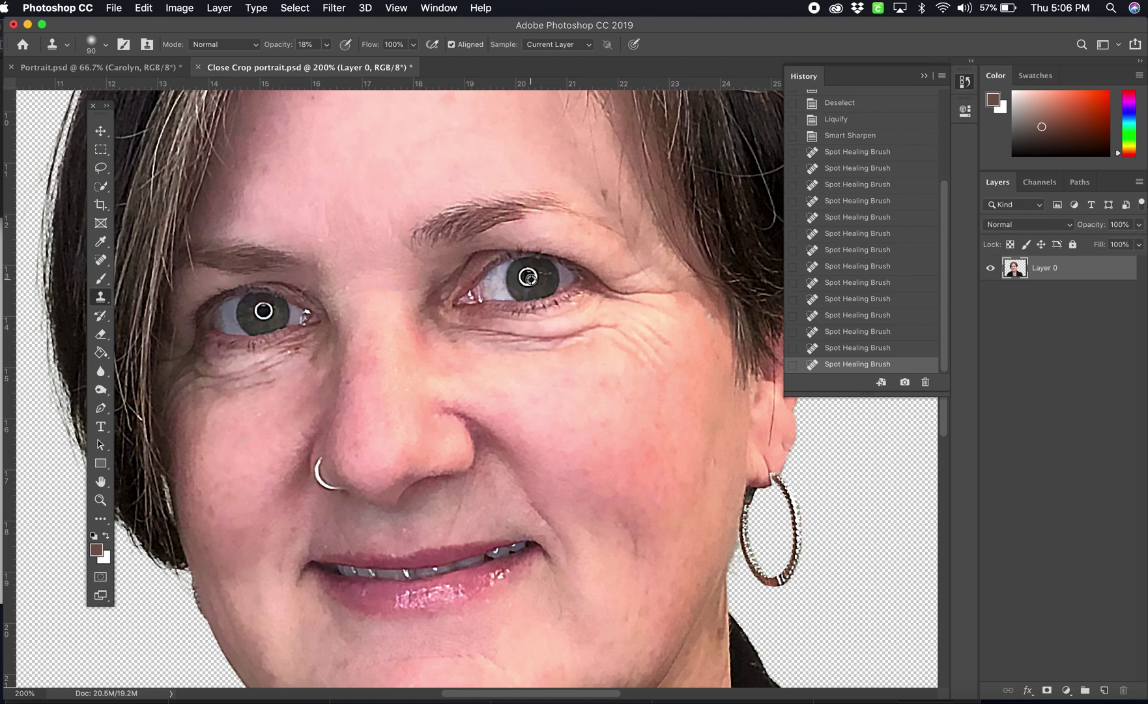
{"action": "key", "text": "alt"}
{"action": "key", "text": "alt"}
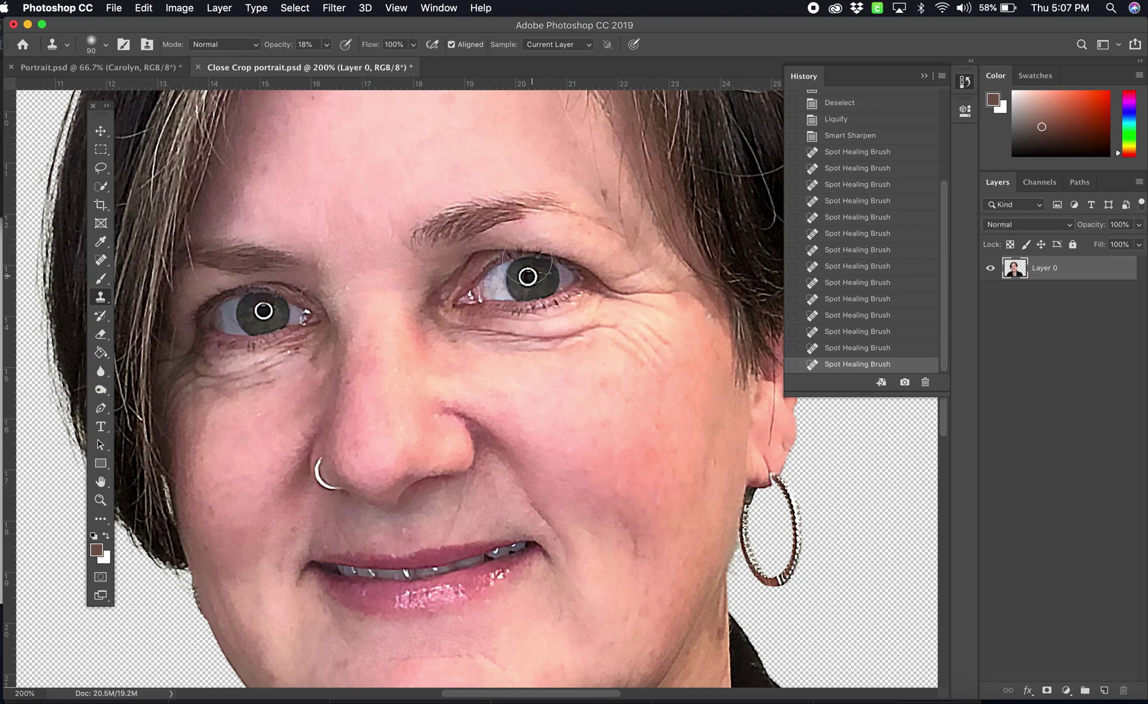
{"action": "left_click", "coordinate": [378, 156]}
{"action": "left_click_drag", "start_coordinate": [377, 155], "coordinate": [369, 155]}
{"action": "scroll", "coordinate": [374, 155], "scroll_direction": "up", "scroll_amount": 6}
{"action": "scroll", "coordinate": [374, 155], "scroll_direction": "left", "scroll_amount": 3}
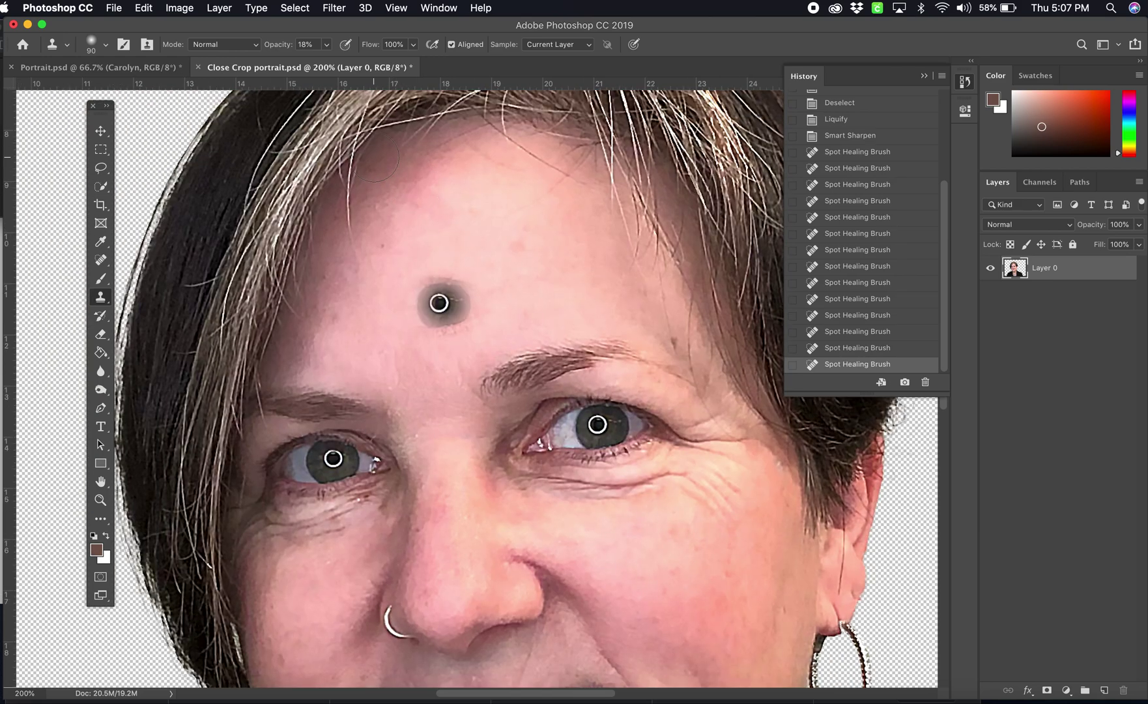
- Try cloning the eye nearest the hoop earring onto the middle of the forehead at 18% opacity
{"action": "left_click", "coordinate": [471, 327]}
{"action": "mouse_move", "coordinate": [471, 328]}
{"action": "left_mouse_down"}
{"action": "mouse_move", "coordinate": [428, 342]}
{"action": "mouse_move", "coordinate": [479, 311]}
{"action": "mouse_move", "coordinate": [541, 338]}
{"action": "mouse_move", "coordinate": [424, 348]}
{"action": "left_mouse_up"}
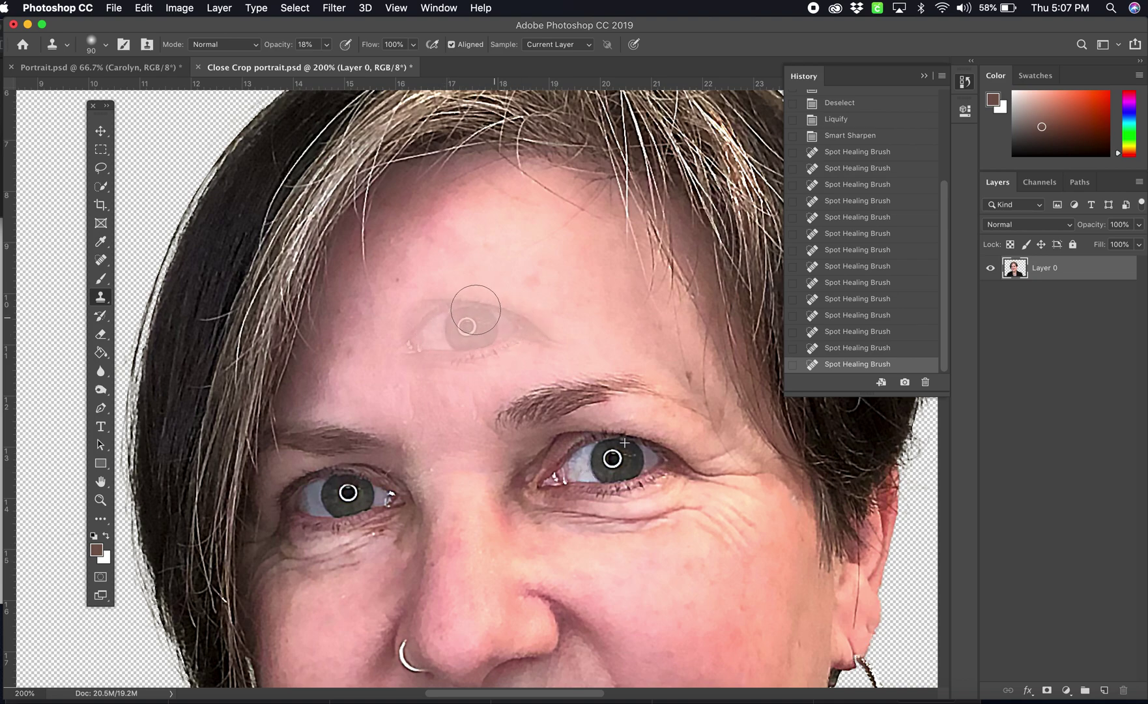
{"action": "left_click_drag", "start_coordinate": [397, 328], "coordinate": [510, 329]}
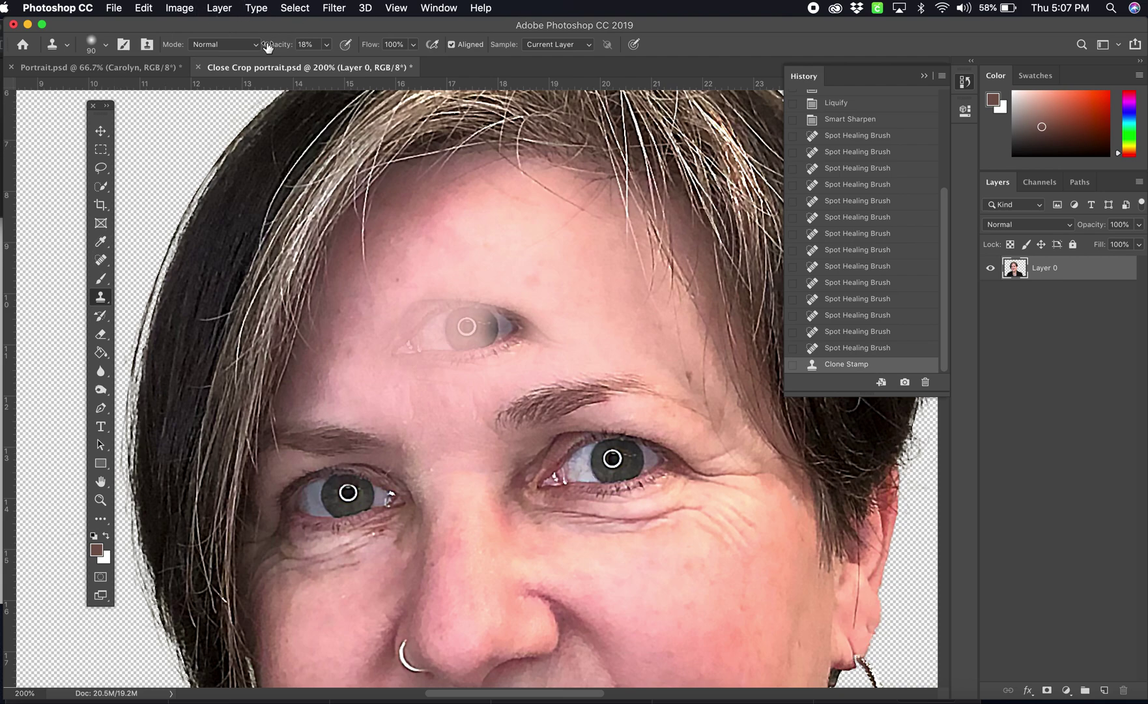
- Set the Clone Stamp opacity to 100% and clone the eye nearest the hoop earring over the faint copy on the forehead
{"action": "left_click", "coordinate": [327, 44]}
{"action": "left_click_drag", "start_coordinate": [370, 62], "coordinate": [391, 65]}
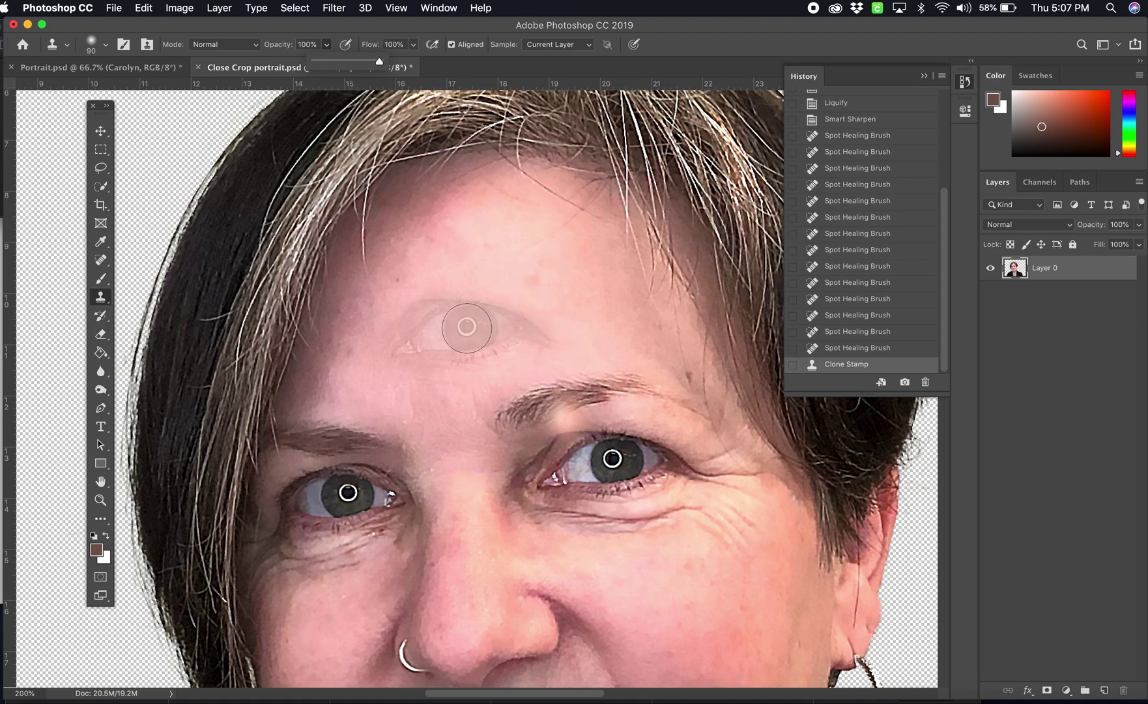
{"action": "left_click", "coordinate": [466, 326]}
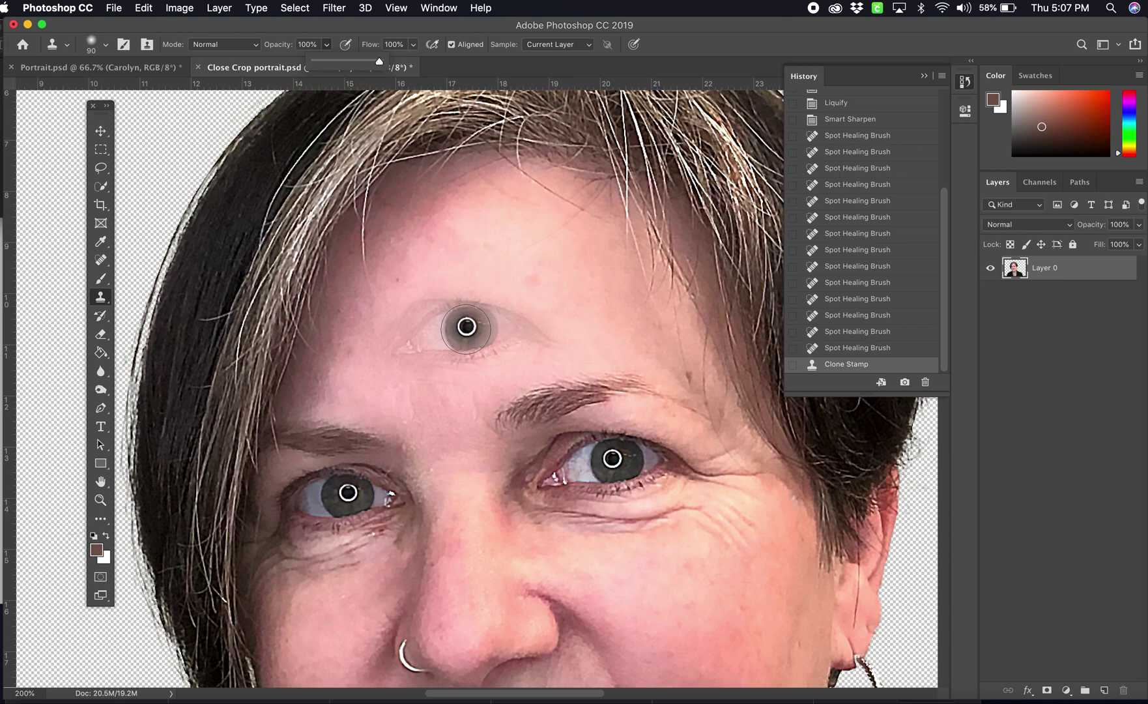
{"action": "mouse_move", "coordinate": [466, 327]}
{"action": "left_mouse_down"}
{"action": "mouse_move", "coordinate": [544, 341]}
{"action": "mouse_move", "coordinate": [454, 311]}
{"action": "mouse_move", "coordinate": [390, 351]}
{"action": "mouse_move", "coordinate": [455, 358]}
{"action": "mouse_move", "coordinate": [533, 333]}
{"action": "mouse_move", "coordinate": [483, 297]}
{"action": "mouse_move", "coordinate": [455, 297]}
{"action": "mouse_move", "coordinate": [579, 336]}
{"action": "mouse_move", "coordinate": [636, 330]}
{"action": "mouse_move", "coordinate": [664, 286]}
{"action": "mouse_move", "coordinate": [605, 315]}
{"action": "mouse_move", "coordinate": [659, 249]}
{"action": "mouse_move", "coordinate": [636, 250]}
{"action": "mouse_move", "coordinate": [628, 232]}
{"action": "mouse_move", "coordinate": [675, 323]}
{"action": "mouse_move", "coordinate": [666, 352]}
{"action": "left_mouse_up"}
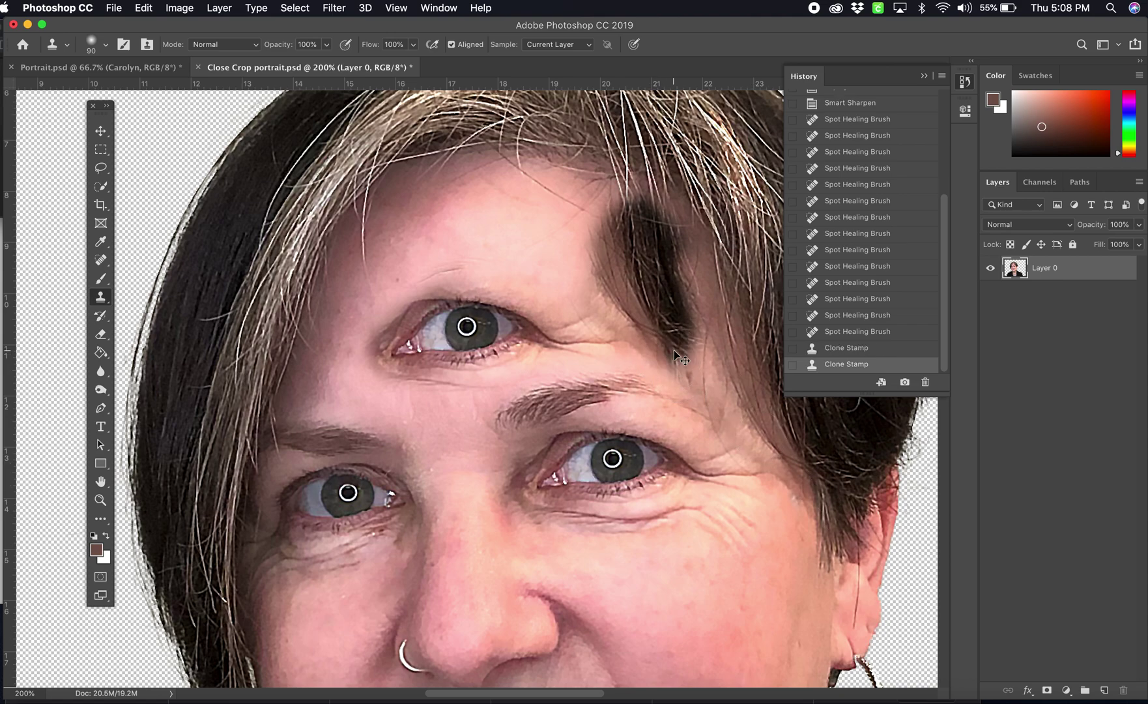
- Undo both Clone Stamp strokes on the forehead and switch to the Move tool
{"action": "key", "text": "super+z"}
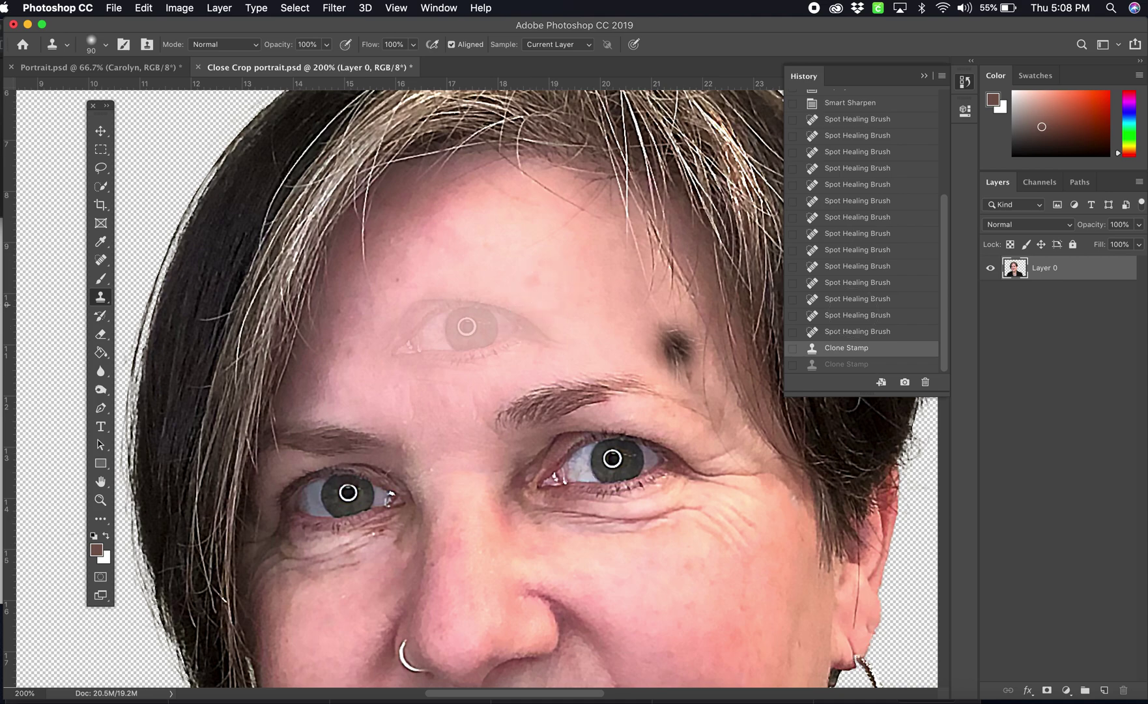
{"action": "key", "text": "super+z"}
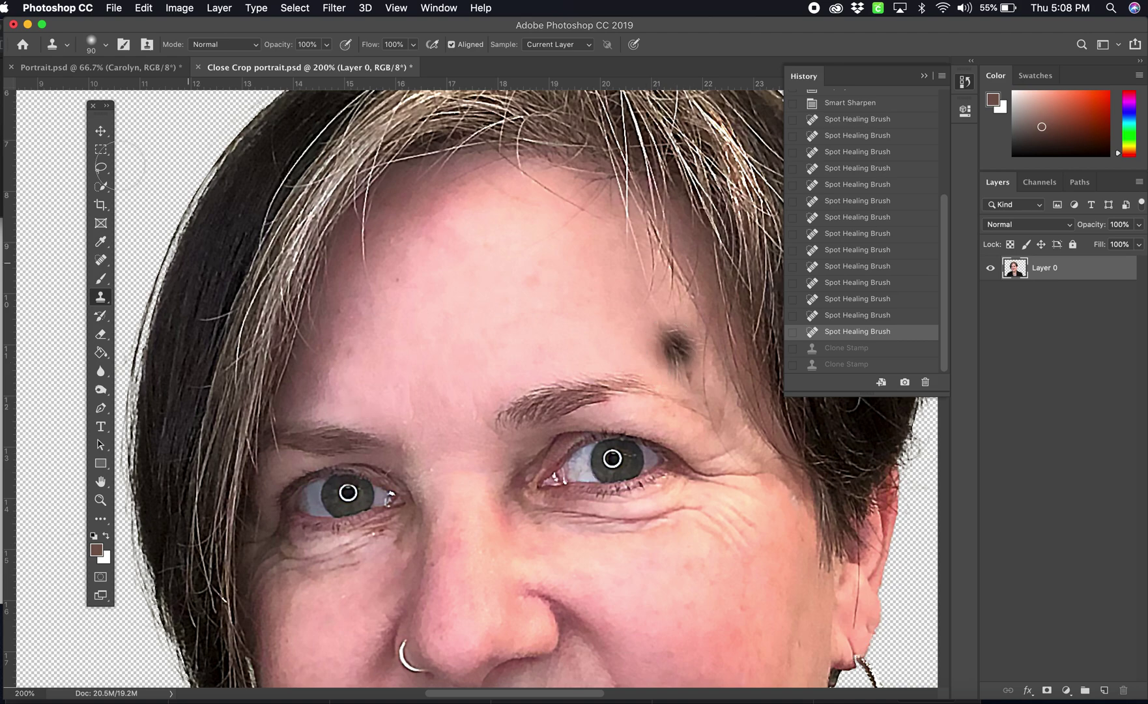
{"action": "left_click", "coordinate": [103, 134]}
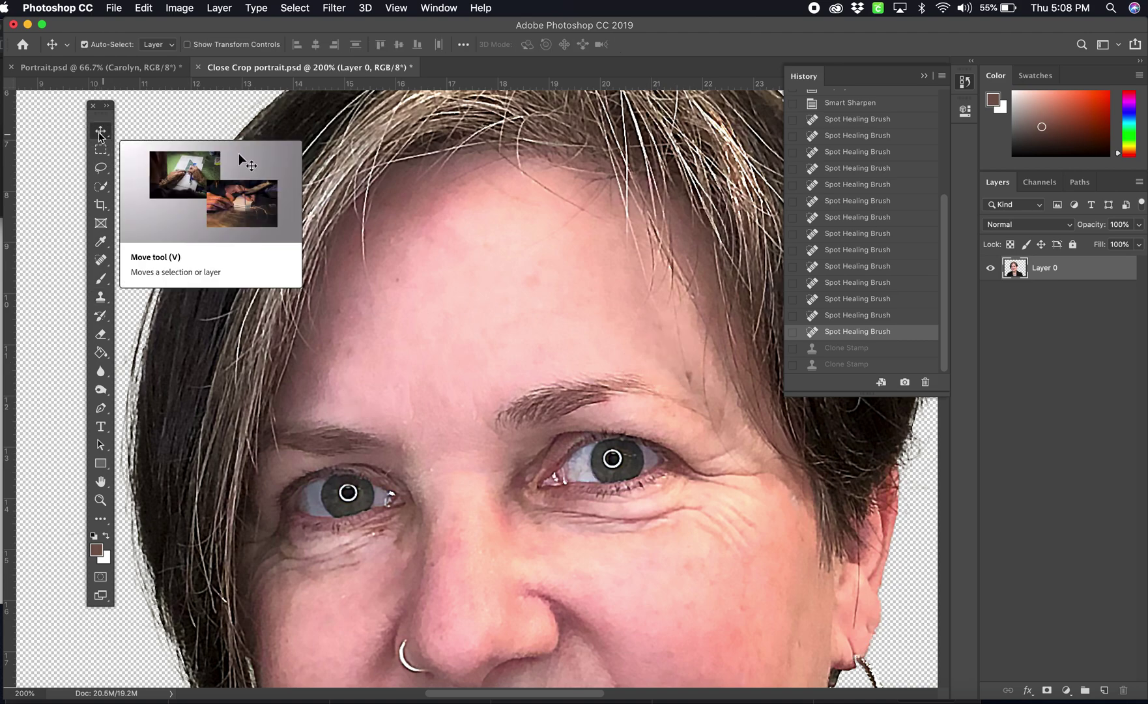
- Reactivate the Clone Stamp tool and set its opacity to 19% for the wrinkles around the eye nearest the hoop earring
{"action": "scroll", "coordinate": [650, 432], "scroll_direction": "down", "scroll_amount": 6}
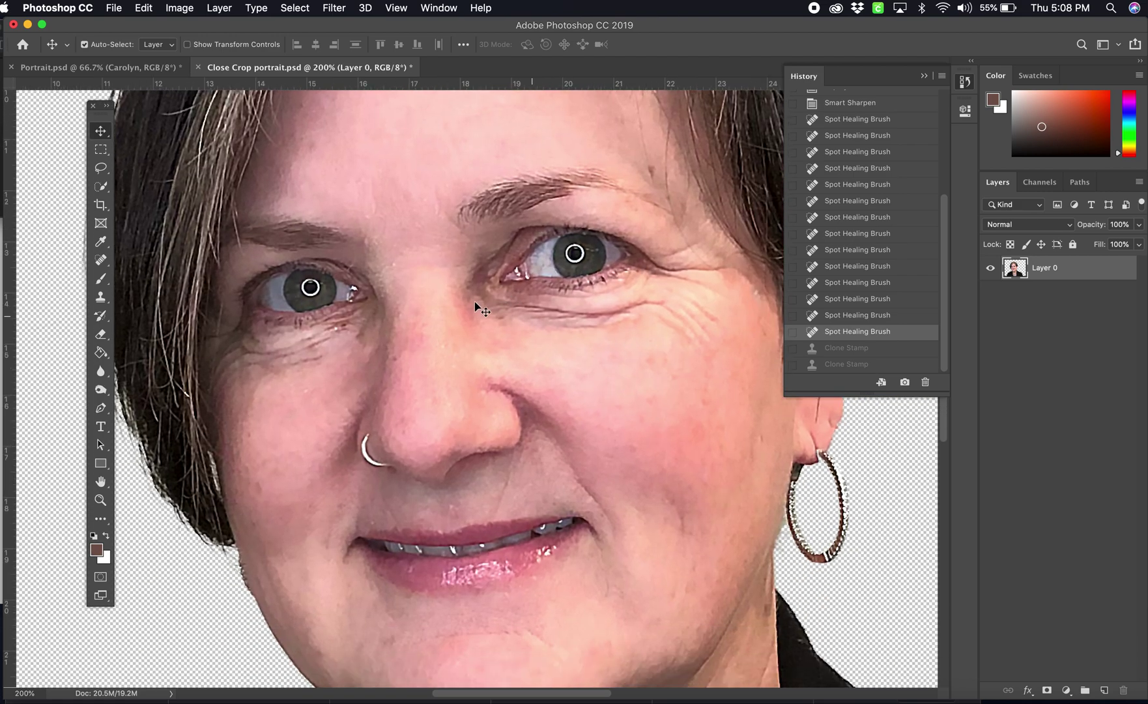
{"action": "left_click", "coordinate": [100, 296]}
{"action": "left_click", "coordinate": [152, 297]}
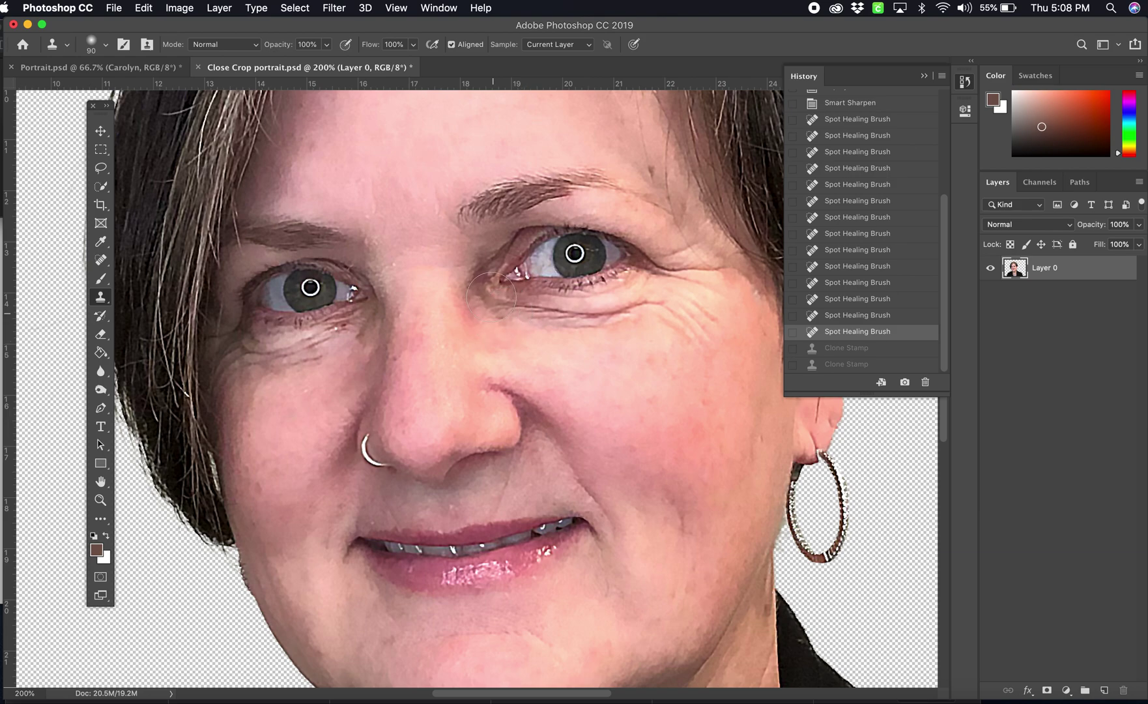
{"action": "left_click", "coordinate": [678, 312]}
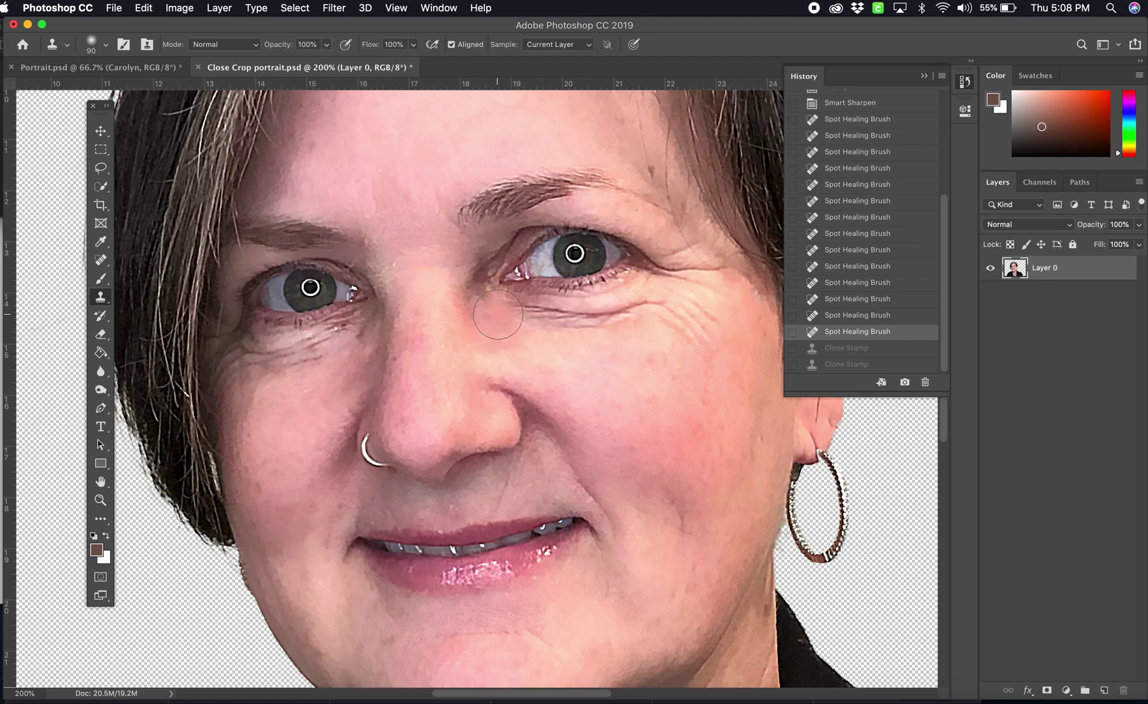
{"action": "scroll", "coordinate": [538, 333], "scroll_direction": "right", "scroll_amount": 5}
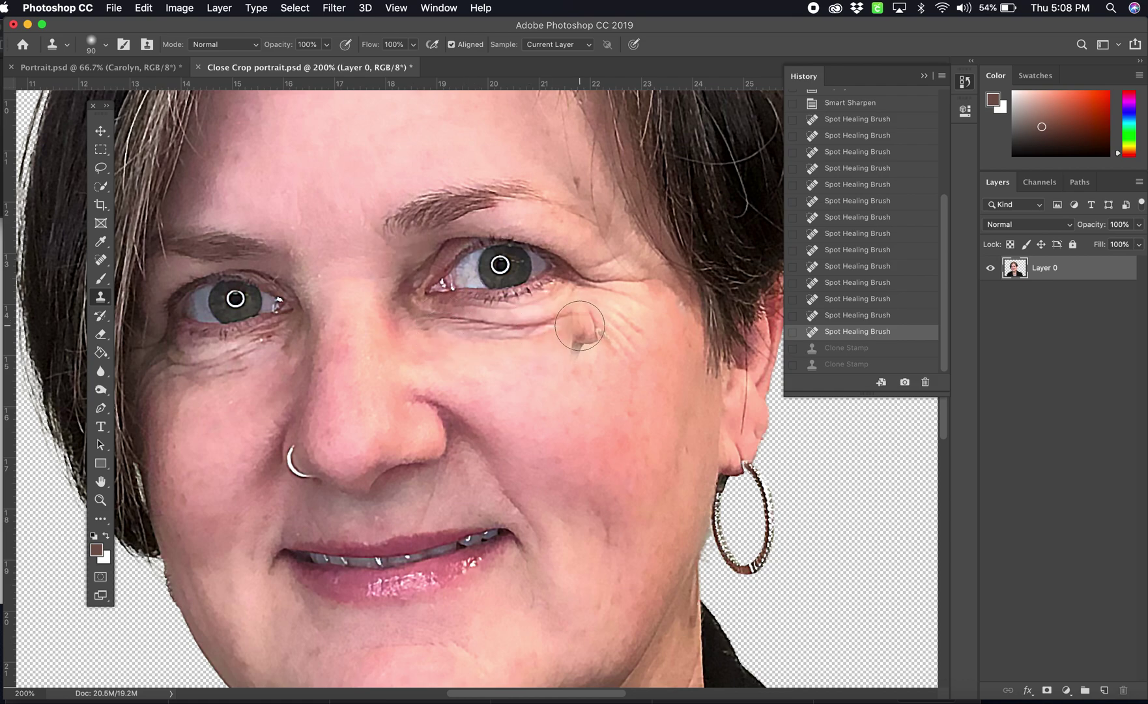
{"action": "left_click", "coordinate": [327, 45]}
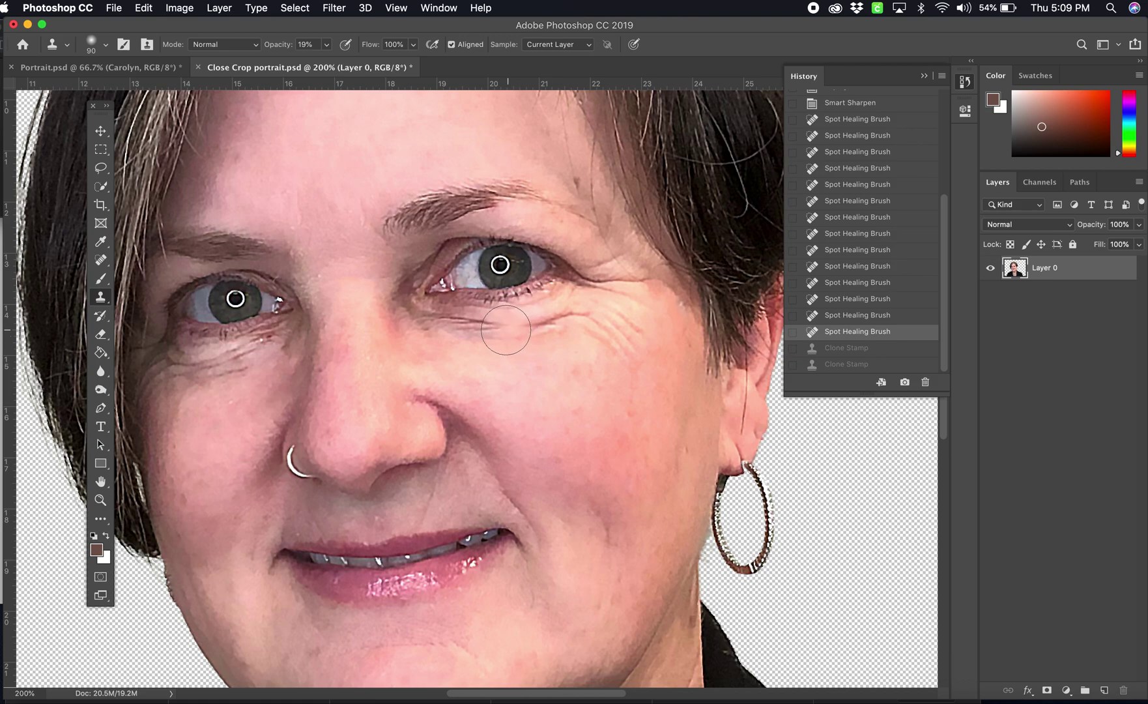
- Clone smooth skin over the lines beneath the eye nearest the hoop earring and around its inner corner
{"action": "mouse_move", "coordinate": [504, 329]}
{"action": "left_mouse_down"}
{"action": "mouse_move", "coordinate": [590, 320]}
{"action": "mouse_move", "coordinate": [431, 333]}
{"action": "left_mouse_up"}
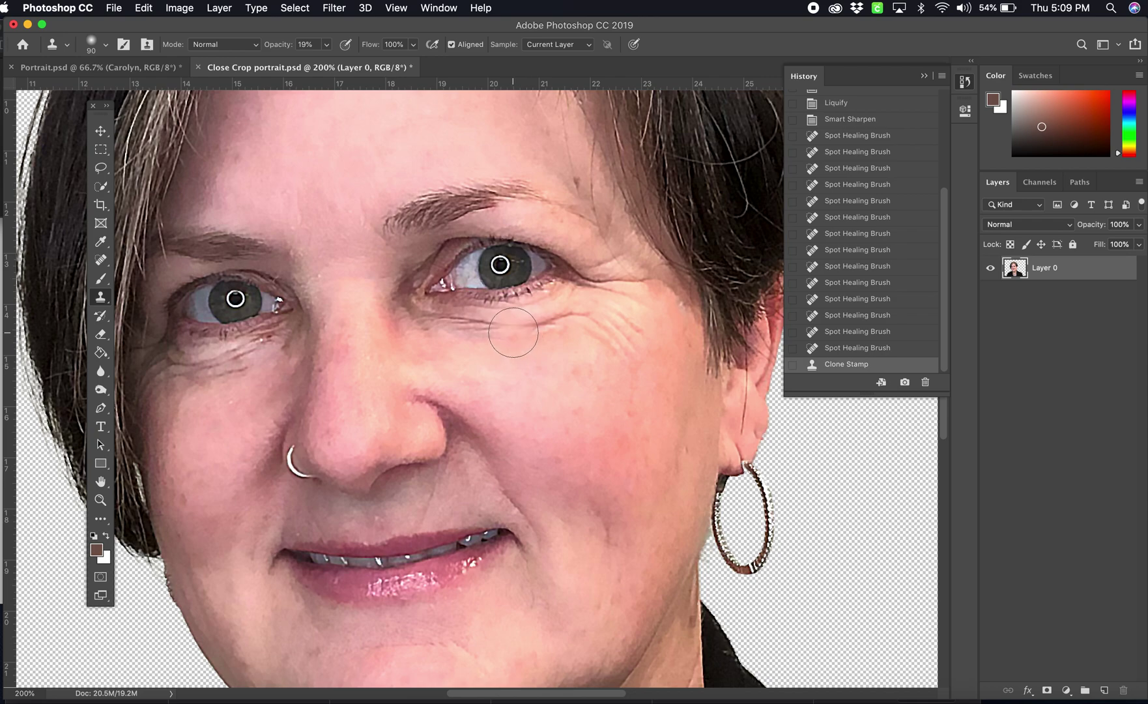
{"action": "mouse_move", "coordinate": [512, 332]}
{"action": "left_mouse_down"}
{"action": "mouse_move", "coordinate": [582, 322]}
{"action": "mouse_move", "coordinate": [430, 331]}
{"action": "left_mouse_up"}
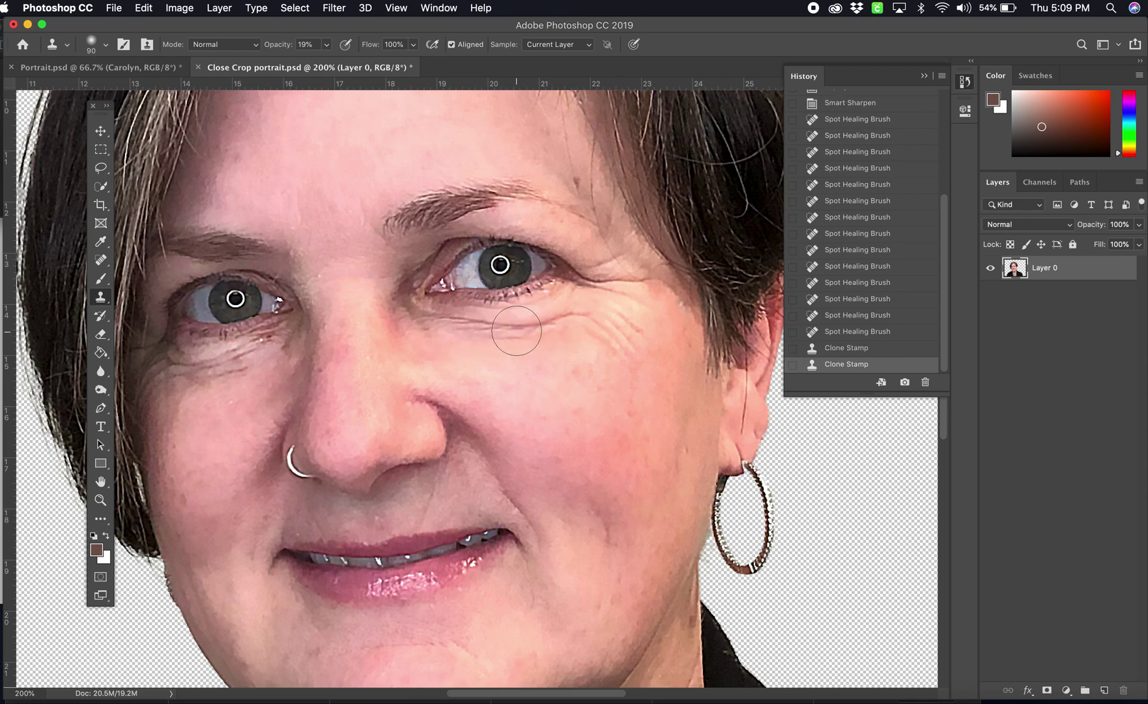
{"action": "left_click", "coordinate": [429, 330]}
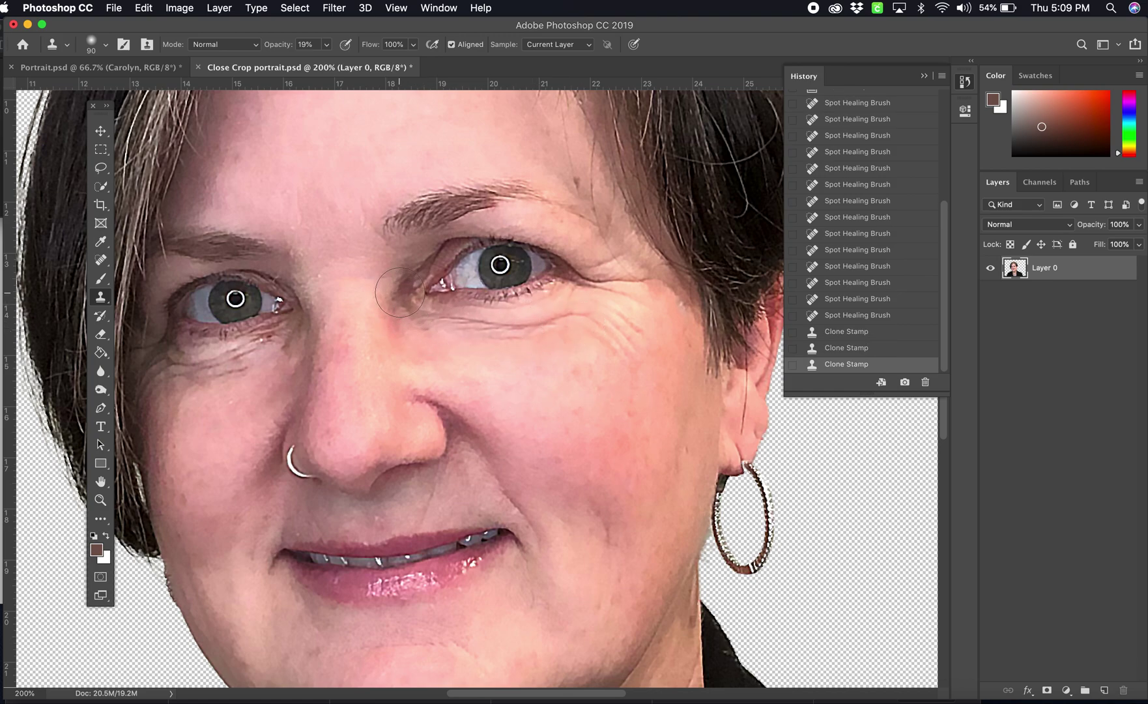
{"action": "left_click_drag", "start_coordinate": [401, 304], "coordinate": [399, 286]}
{"action": "left_click", "coordinate": [431, 326]}
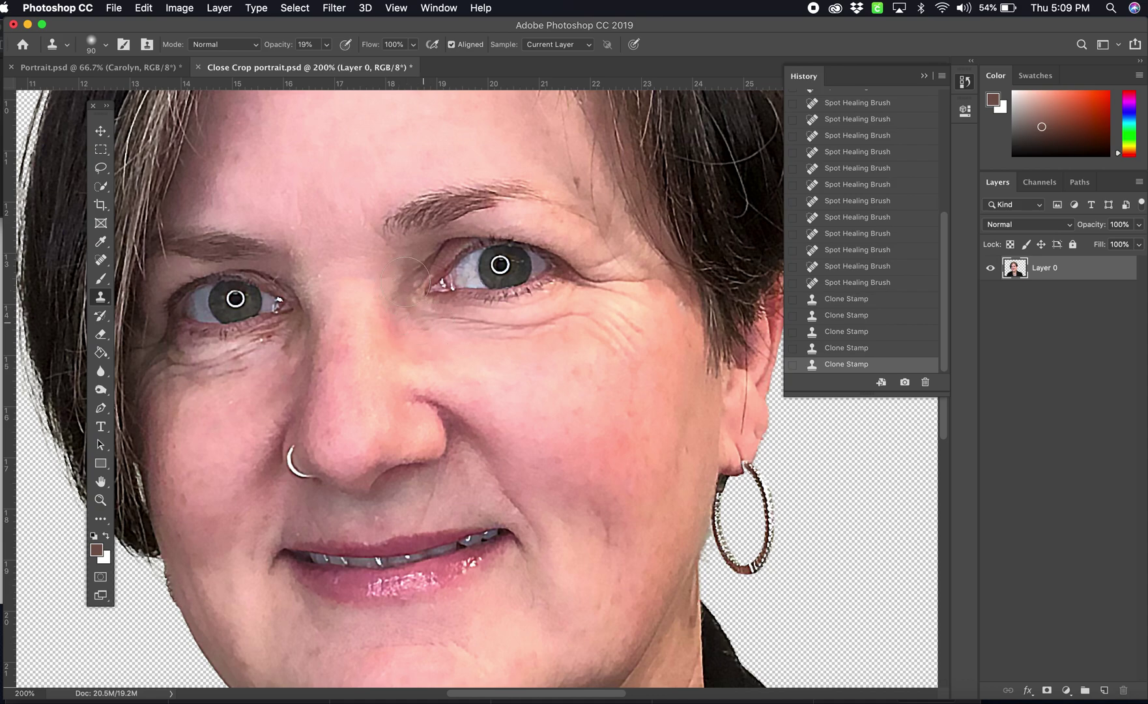
{"action": "left_click_drag", "start_coordinate": [424, 253], "coordinate": [418, 286]}
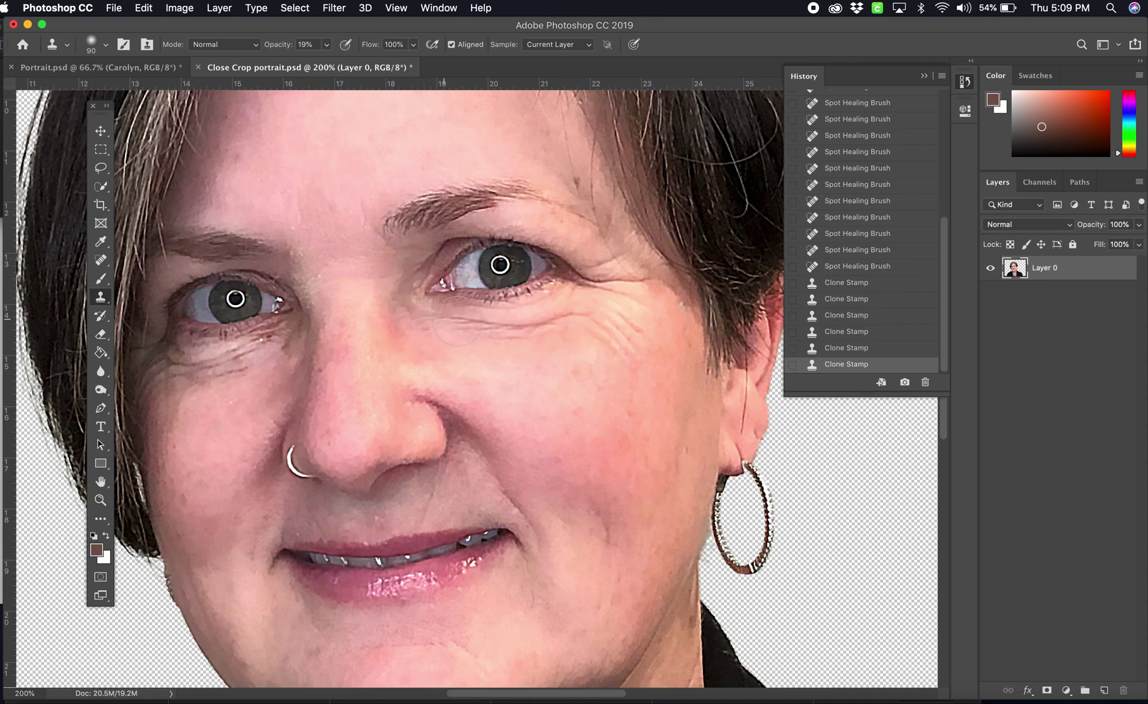
- Soften the wrinkles below the outer corner of the eye nearest the hoop earring with skin sampled from the cheek
{"action": "left_click_drag", "start_coordinate": [473, 333], "coordinate": [601, 327]}
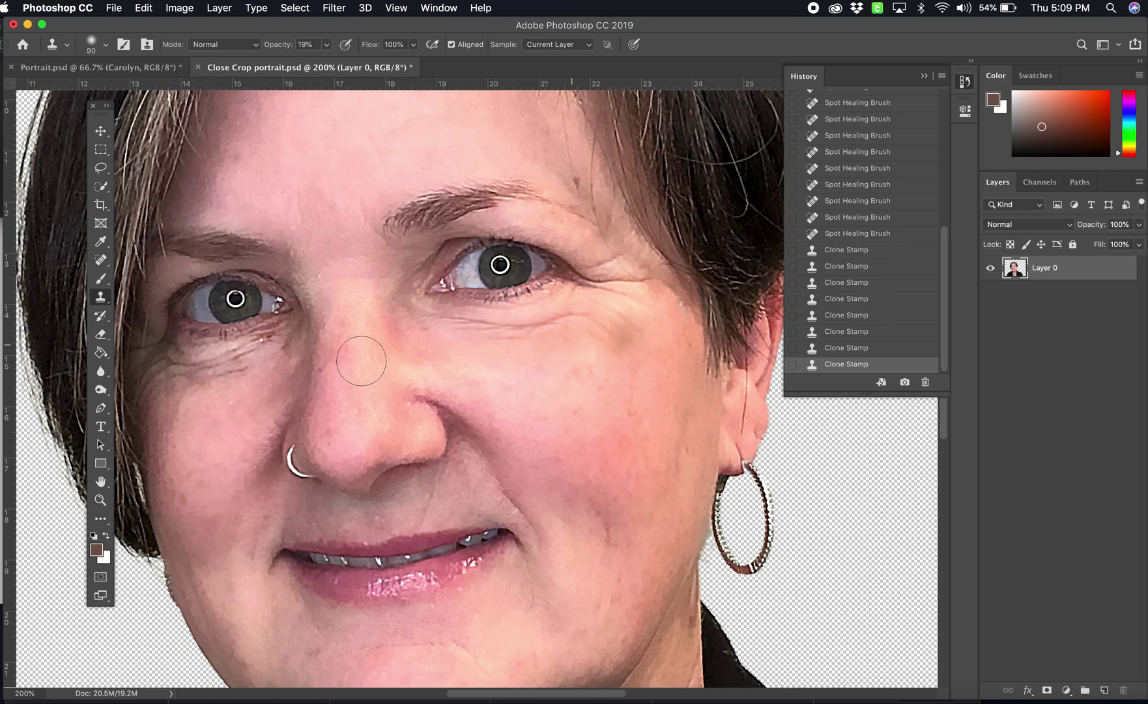
{"action": "left_click", "coordinate": [280, 380]}
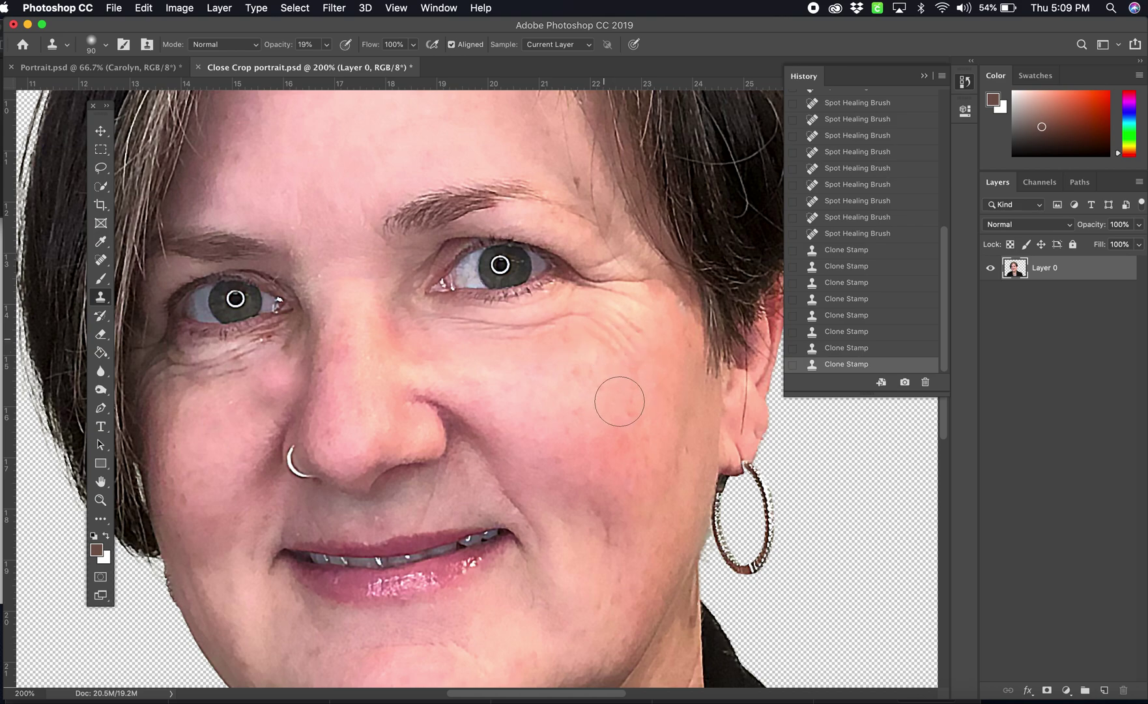
{"action": "left_click", "coordinate": [615, 332]}
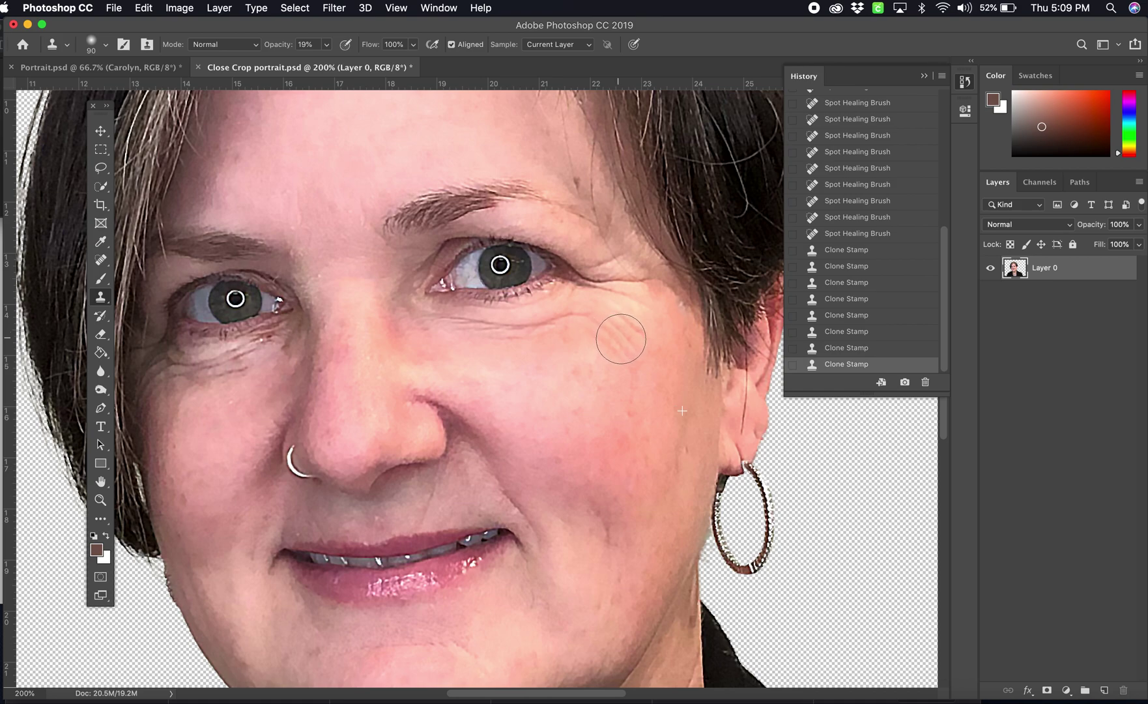
{"action": "left_click_drag", "start_coordinate": [612, 332], "coordinate": [613, 333]}
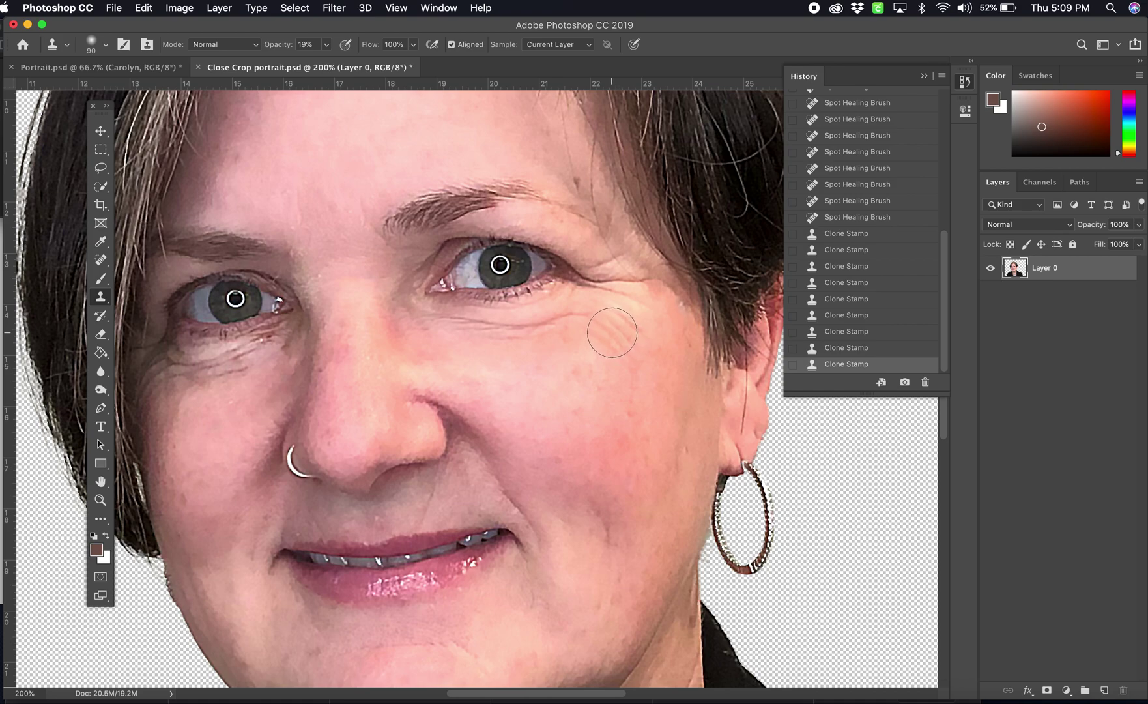
{"action": "left_click", "coordinate": [569, 378], "text": "alt"}
{"action": "left_click_drag", "start_coordinate": [625, 329], "coordinate": [588, 326]}
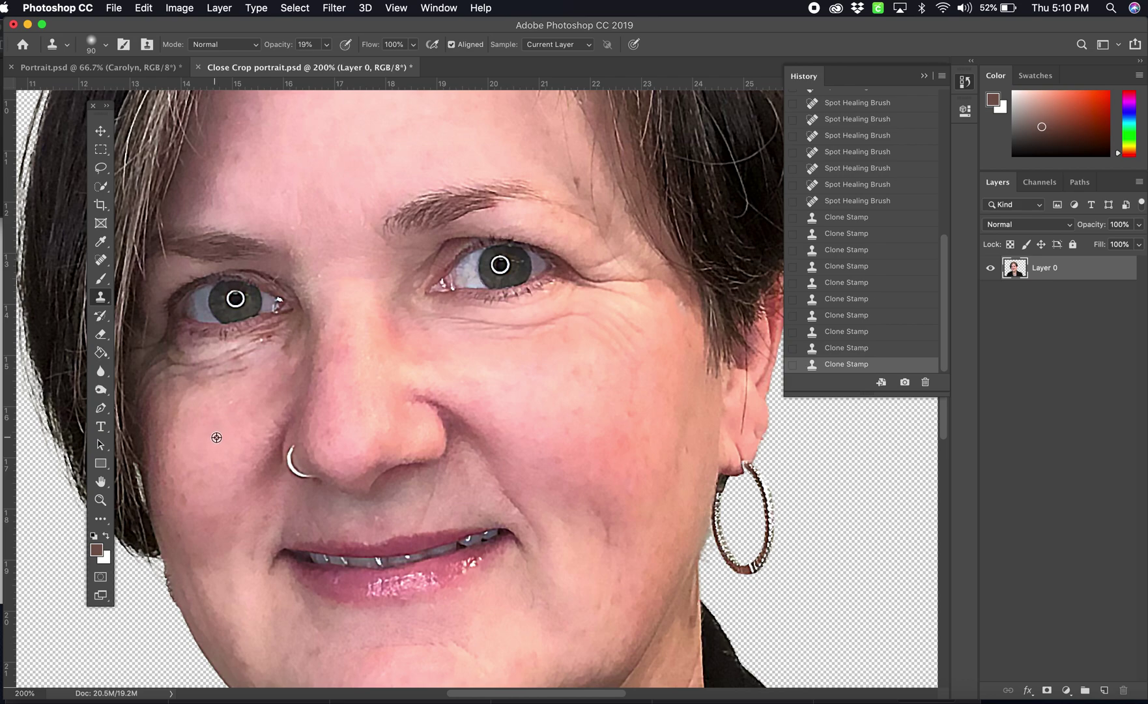
- Sample the cheek on the nose-ring side and clone it over the wrinkles beneath that eye, resampling between strokes
{"action": "left_click", "coordinate": [215, 460], "text": "alt"}
{"action": "mouse_move", "coordinate": [151, 332]}
{"action": "left_mouse_down"}
{"action": "mouse_move", "coordinate": [160, 375]}
{"action": "mouse_move", "coordinate": [201, 369]}
{"action": "left_mouse_up"}
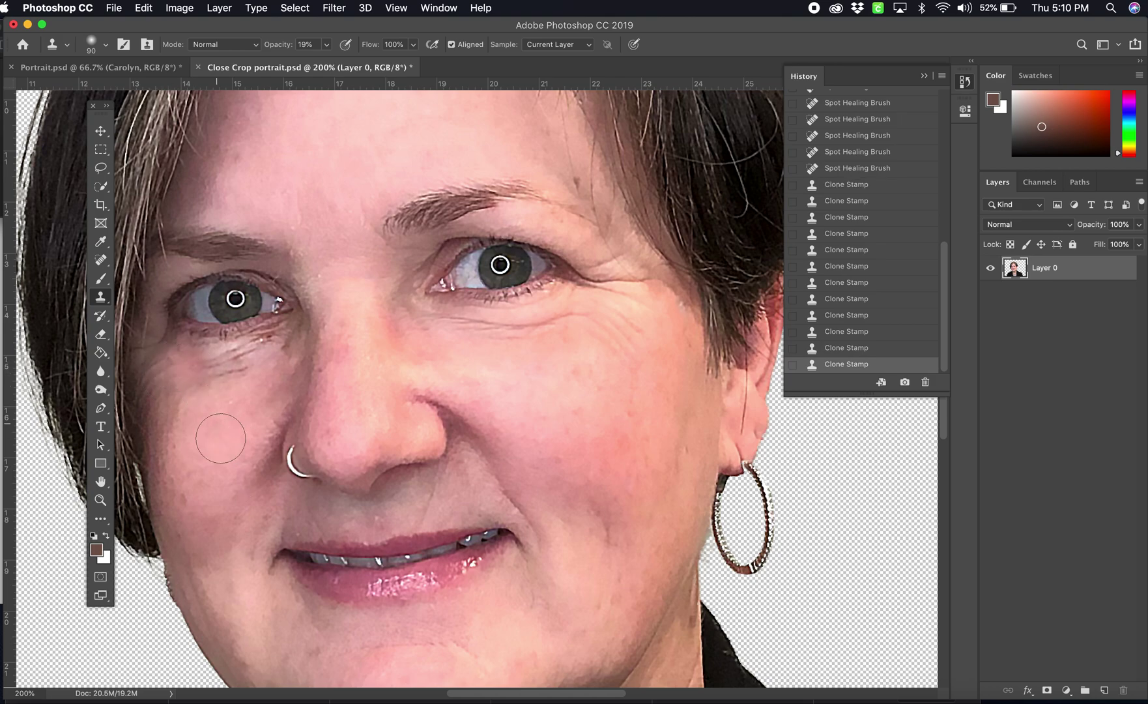
{"action": "key", "text": "super+z"}
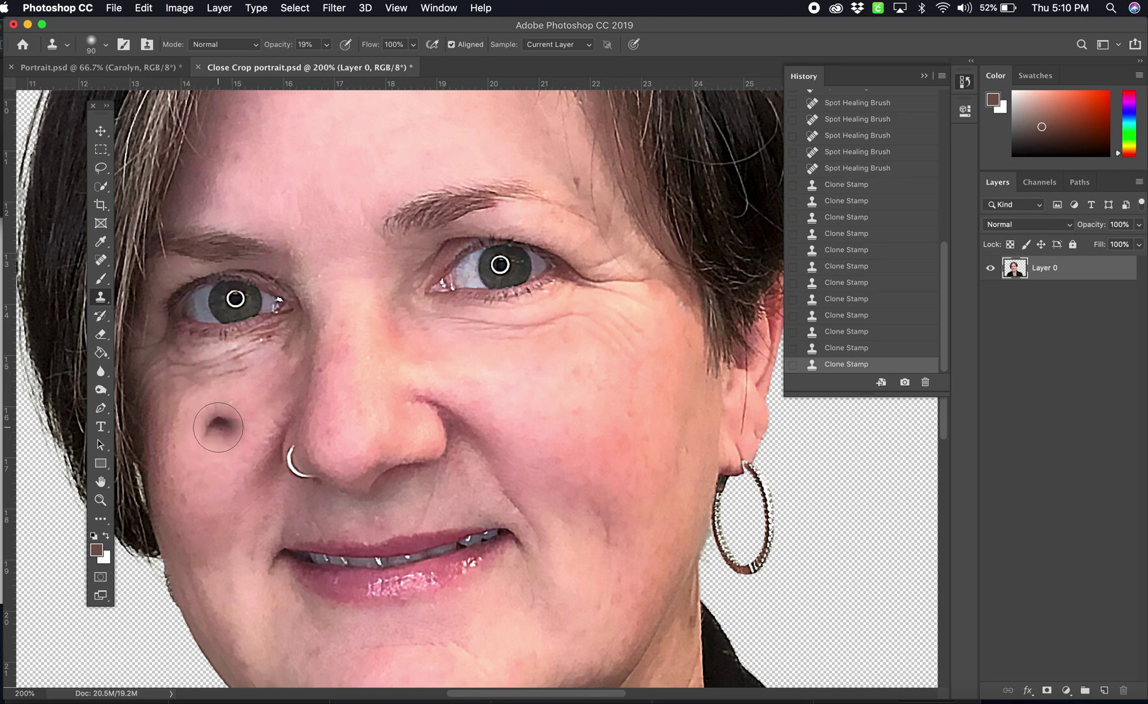
{"action": "left_click", "coordinate": [213, 429], "text": "alt"}
{"action": "mouse_move", "coordinate": [200, 380]}
{"action": "left_mouse_down"}
{"action": "mouse_move", "coordinate": [269, 347]}
{"action": "mouse_move", "coordinate": [277, 356]}
{"action": "left_mouse_up"}
{"action": "left_click", "coordinate": [202, 431], "text": "alt"}
{"action": "left_click", "coordinate": [217, 419], "text": "alt"}
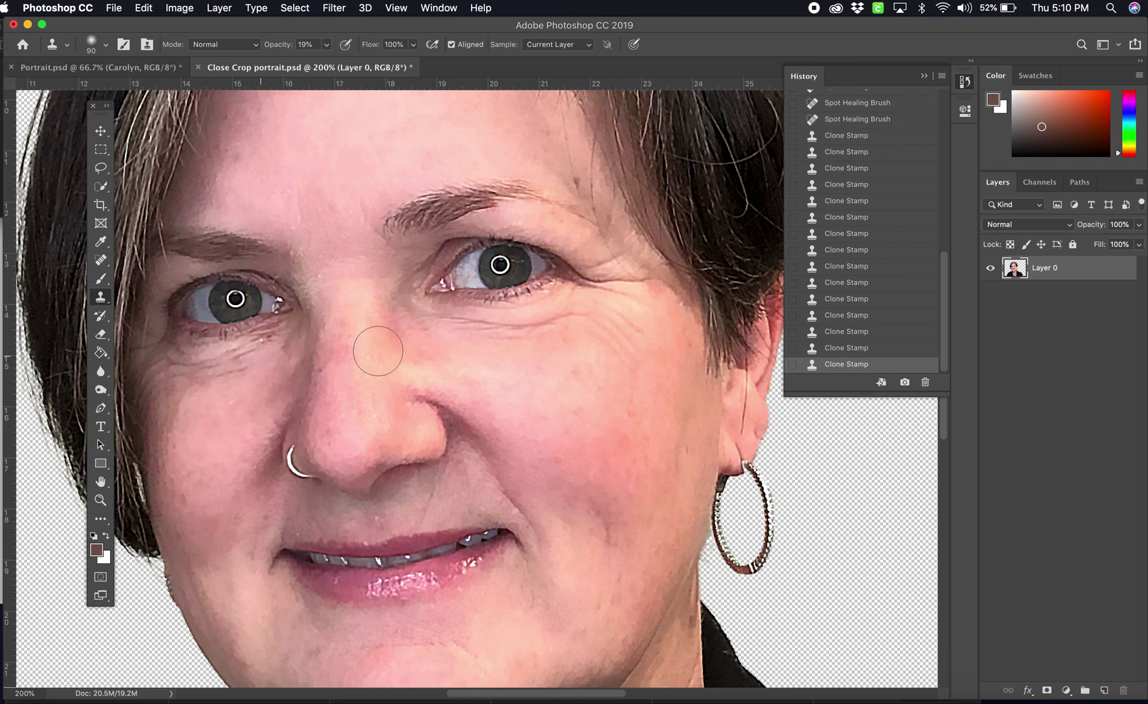
- Compare the whole portrait at the earliest visible and the latest Clone Stamp history states
{"action": "key", "text": "super+0"}
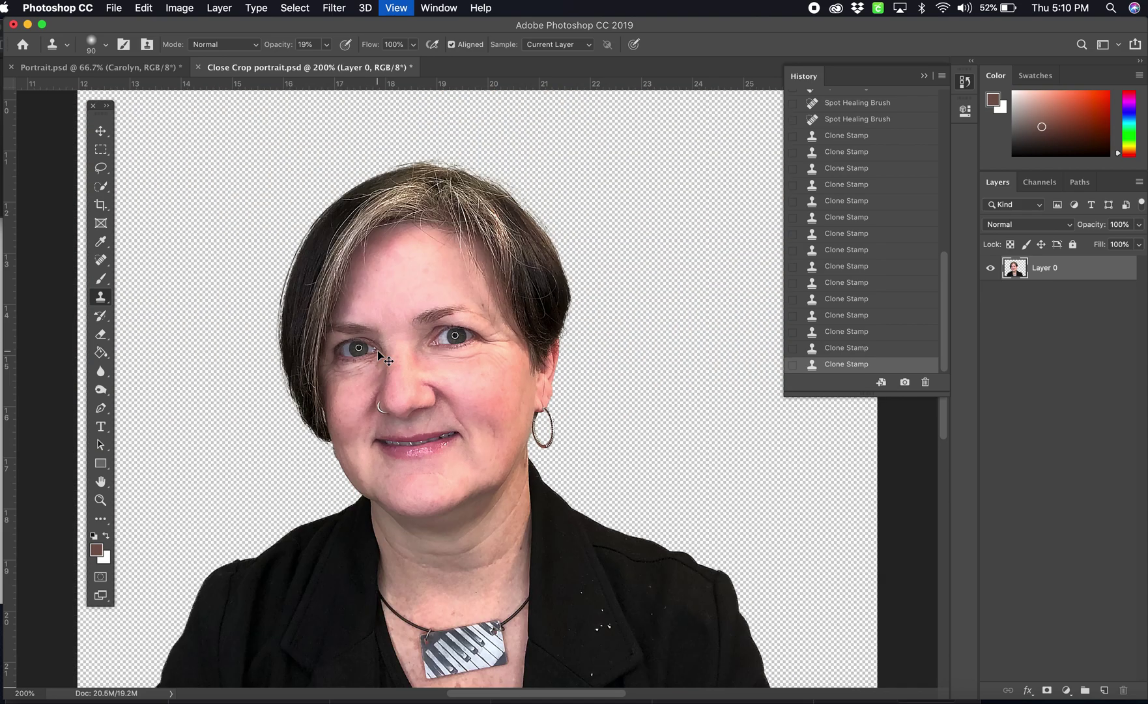
{"action": "left_click", "coordinate": [839, 135]}
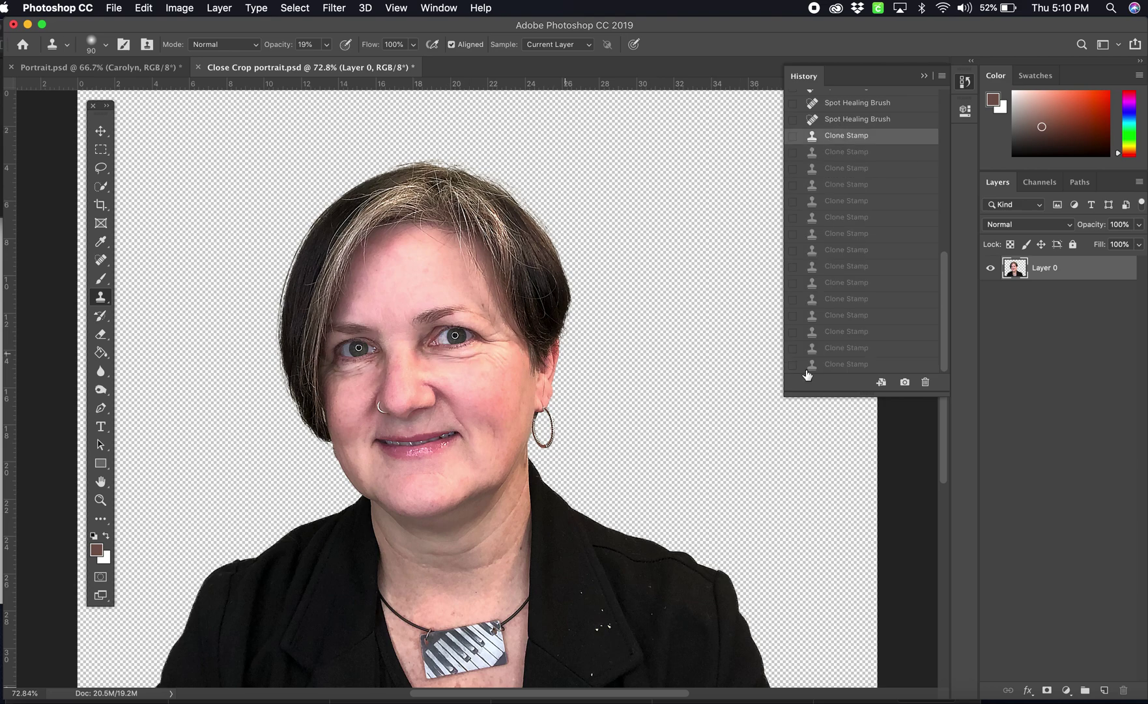
{"action": "left_click", "coordinate": [841, 365]}
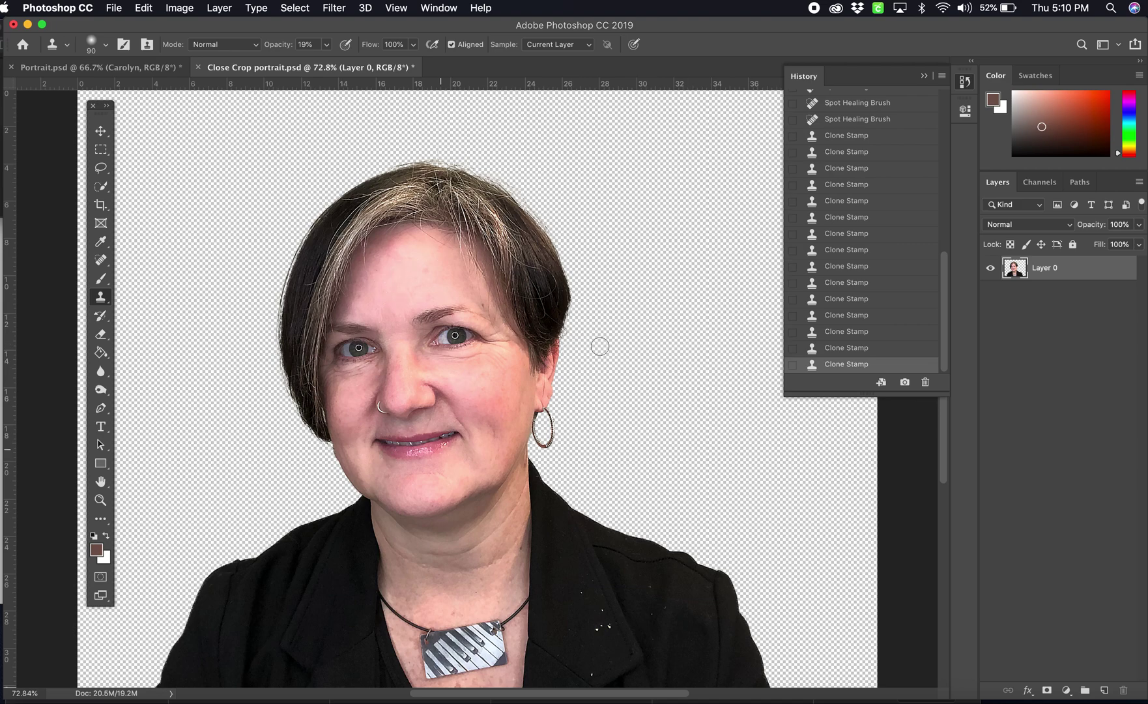
- Remove the bright white specks from the jacket lapel beside the necklace with the Spot Healing Brush
{"action": "scroll", "coordinate": [552, 427], "scroll_direction": "down", "scroll_amount": 5}
{"action": "scroll", "coordinate": [552, 428], "scroll_direction": "right", "scroll_amount": 2}
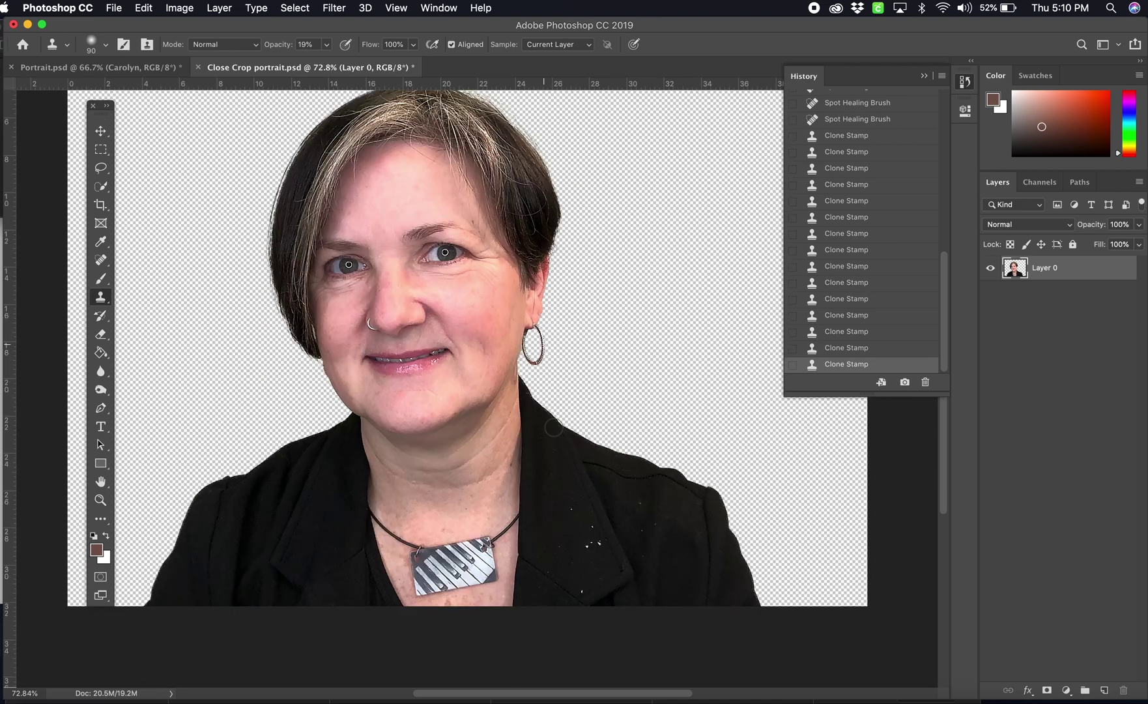
{"action": "key", "text": "super+plus"}
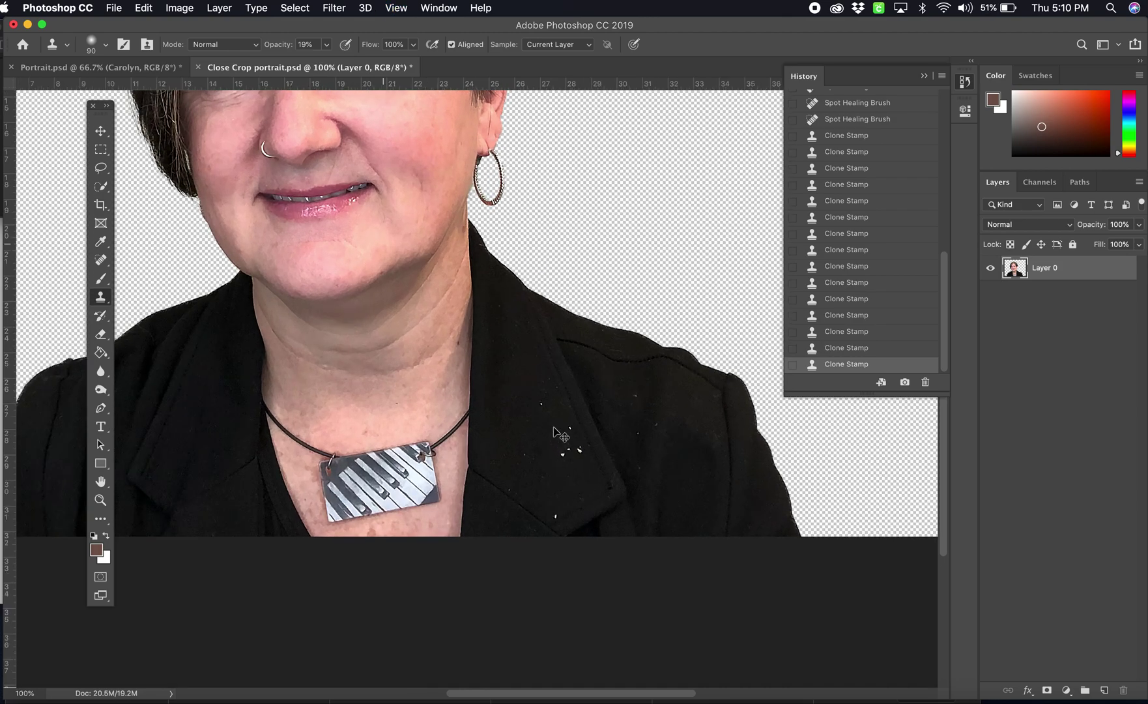
{"action": "key", "text": "super+plus"}
{"action": "scroll", "coordinate": [554, 427], "scroll_direction": "down", "scroll_amount": 3}
{"action": "scroll", "coordinate": [553, 428], "scroll_direction": "right", "scroll_amount": 2}
{"action": "scroll", "coordinate": [554, 427], "scroll_direction": "down", "scroll_amount": 1}
{"action": "scroll", "coordinate": [554, 427], "scroll_direction": "right", "scroll_amount": 1}
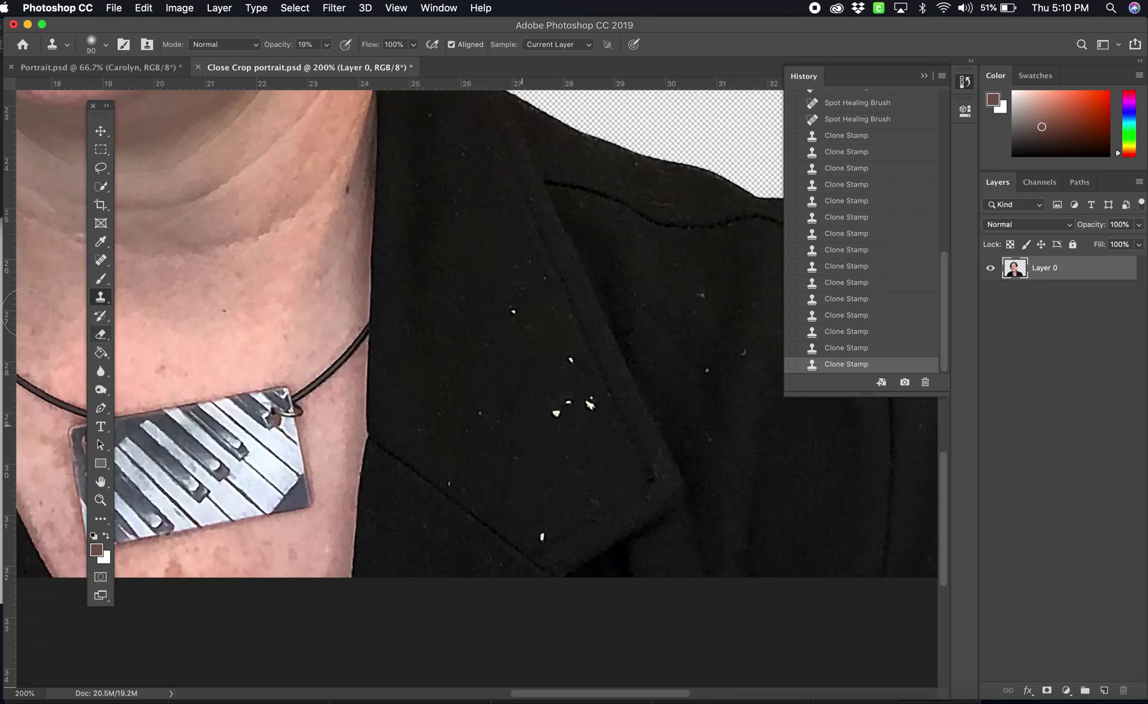
{"action": "left_click", "coordinate": [98, 261]}
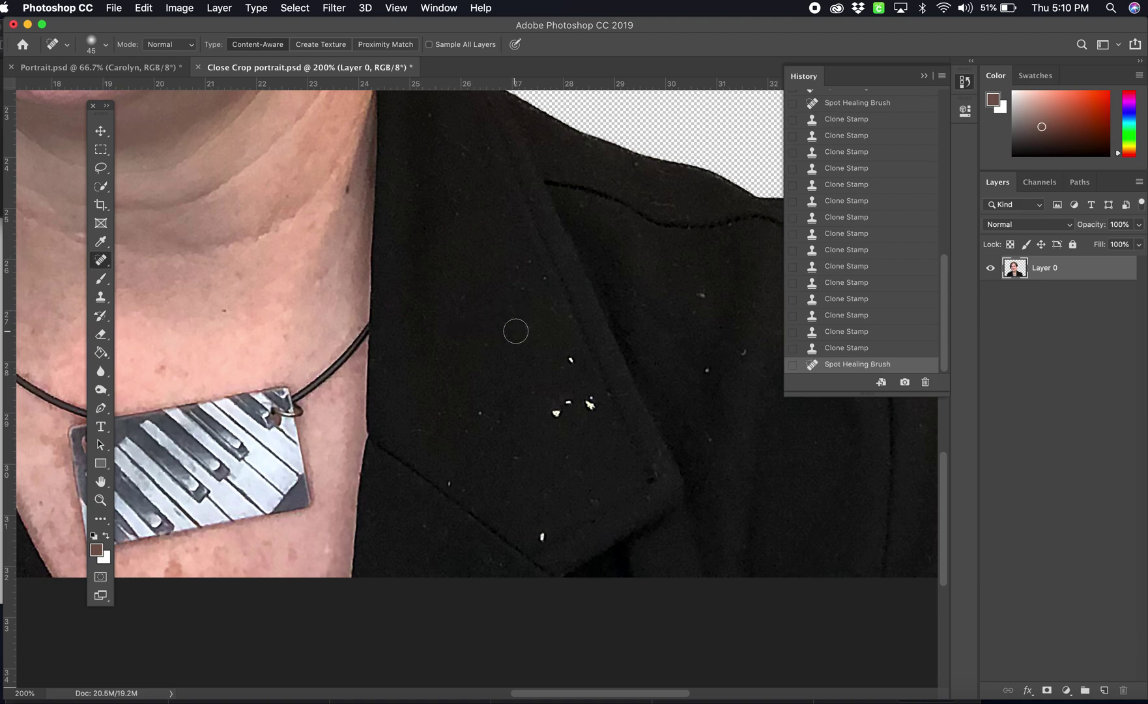
{"action": "left_click", "coordinate": [572, 360]}
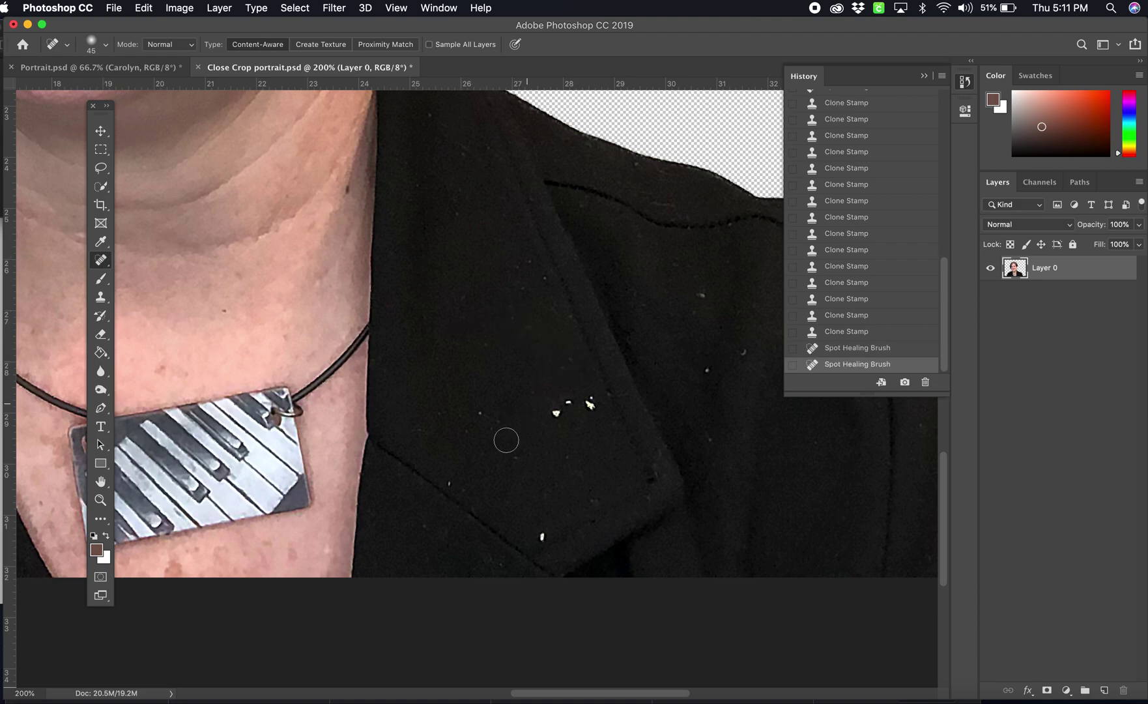
{"action": "left_click", "coordinate": [554, 411]}
{"action": "left_click", "coordinate": [588, 401]}
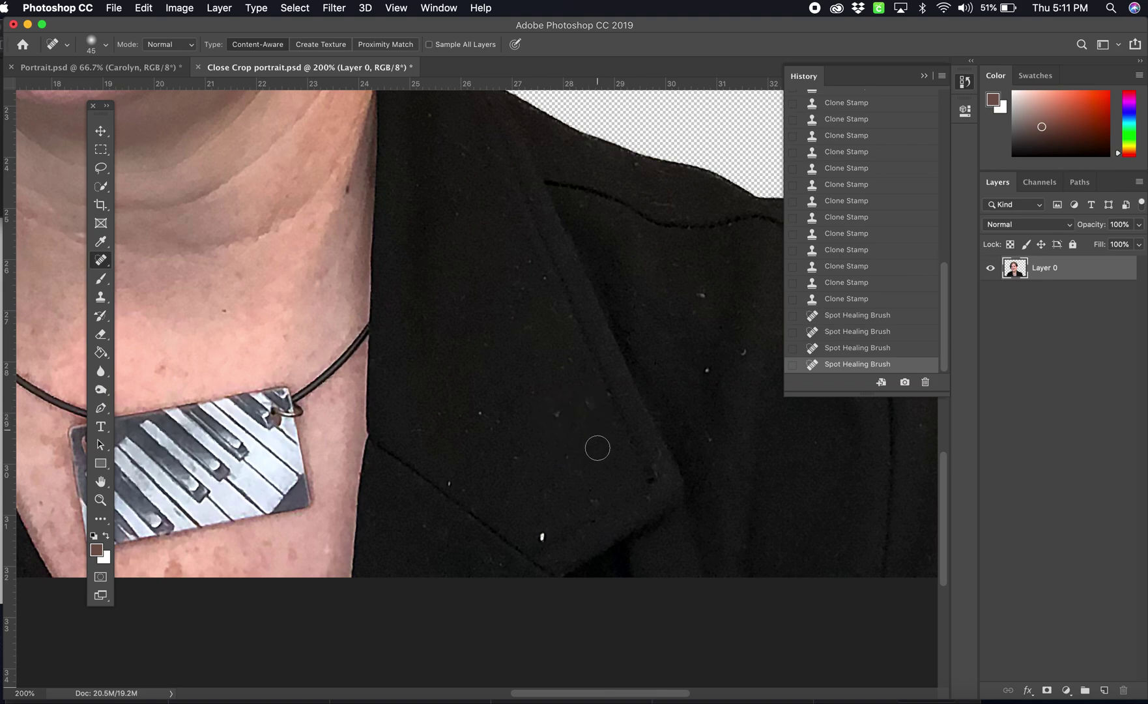
{"action": "left_click", "coordinate": [556, 417]}
{"action": "left_click", "coordinate": [542, 536]}
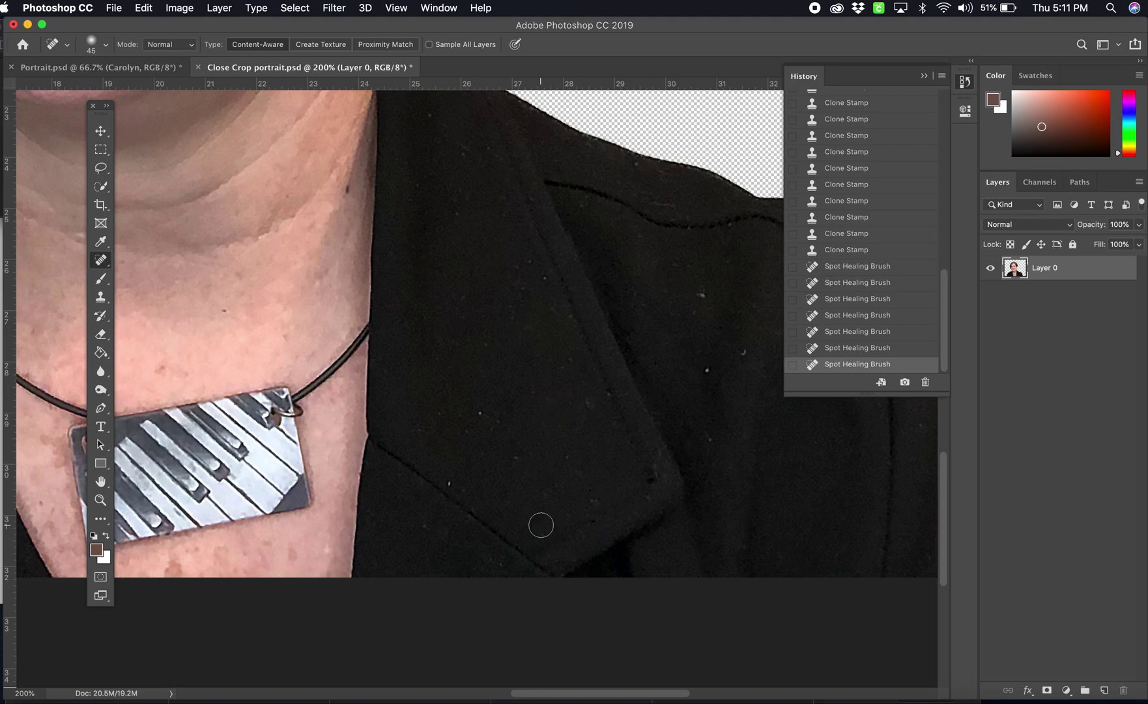
- Heal the fainter specks left on the lapel and on the jacket front beyond the lapel edge
{"action": "left_click", "coordinate": [482, 414]}
{"action": "left_click", "coordinate": [459, 481]}
{"action": "left_click", "coordinate": [707, 370]}
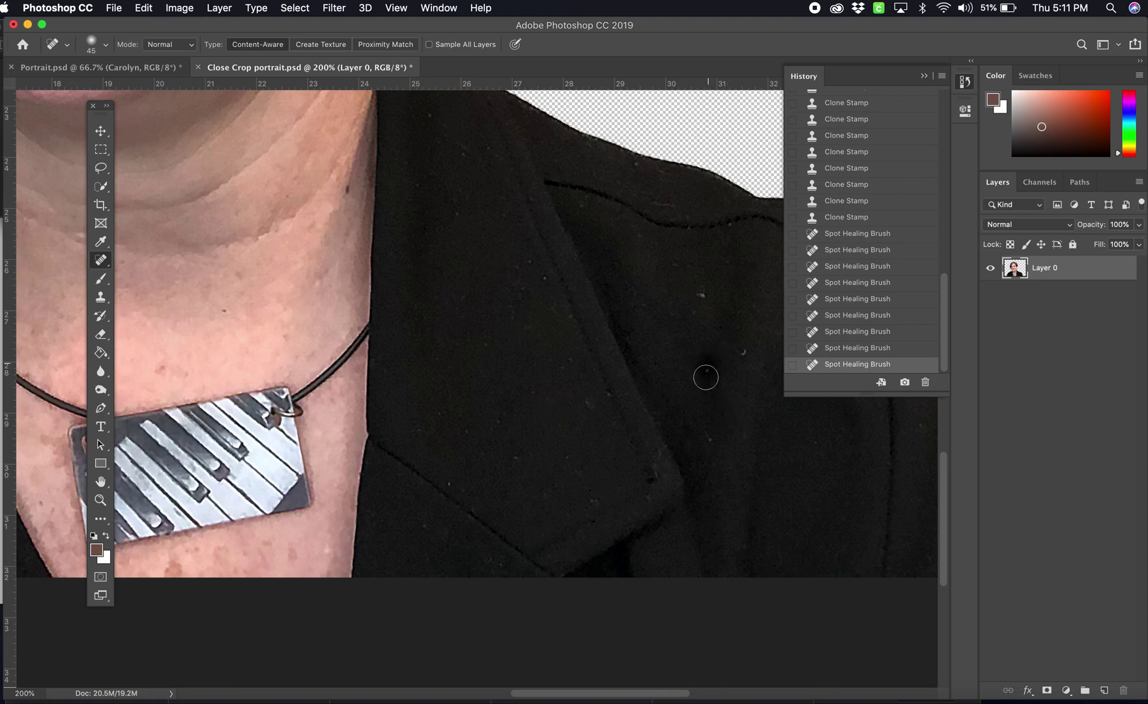
{"action": "left_click", "coordinate": [701, 288]}
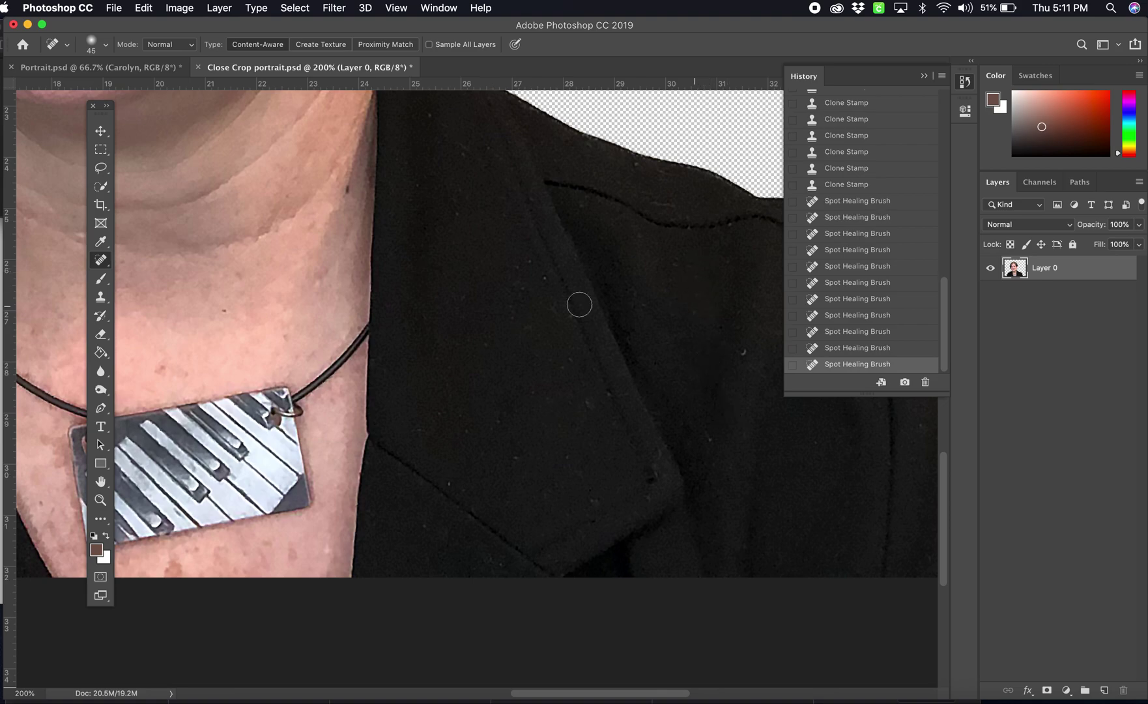
{"action": "left_click", "coordinate": [739, 350]}
- Heal the small dark skin blemishes on the neck and upper chest above the pendant
{"action": "left_click", "coordinate": [350, 188]}
{"action": "left_click", "coordinate": [166, 368]}
{"action": "left_click", "coordinate": [223, 312]}
- Inspect the retouched neck, mouth, eyes and forehead up close, and view the whole portrait
{"action": "scroll", "coordinate": [318, 335], "scroll_direction": "up", "scroll_amount": 5}
{"action": "scroll", "coordinate": [318, 335], "scroll_direction": "left", "scroll_amount": 5}
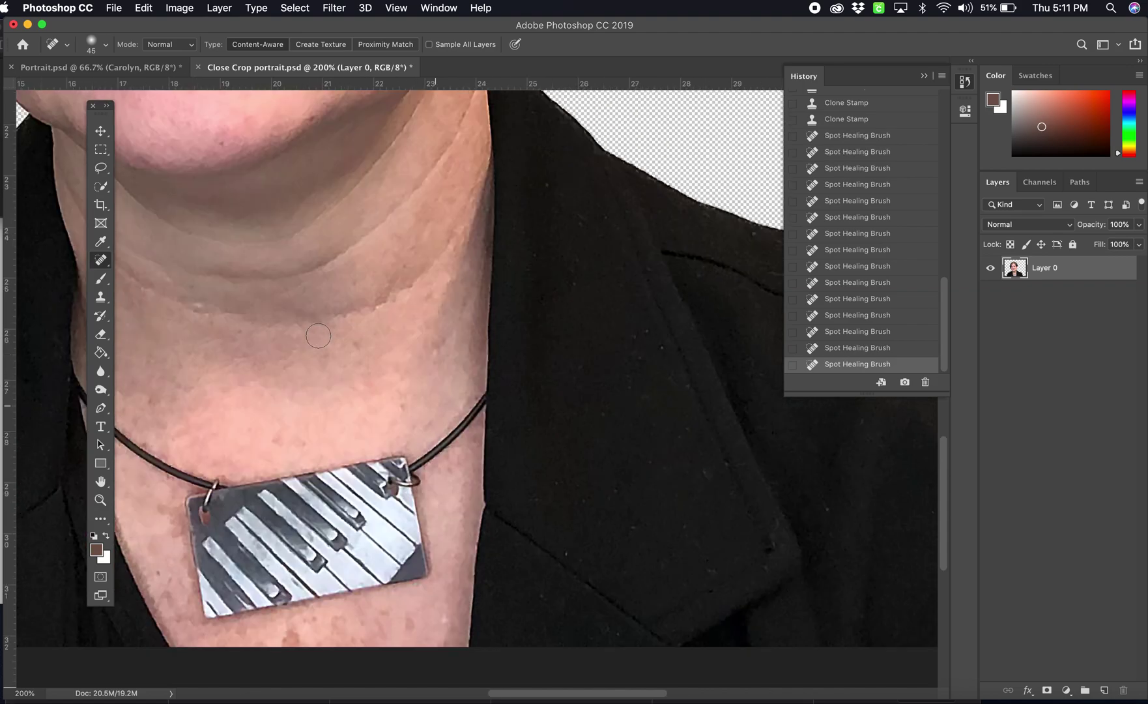
{"action": "scroll", "coordinate": [318, 336], "scroll_direction": "up", "scroll_amount": 10}
{"action": "scroll", "coordinate": [318, 335], "scroll_direction": "left", "scroll_amount": 5}
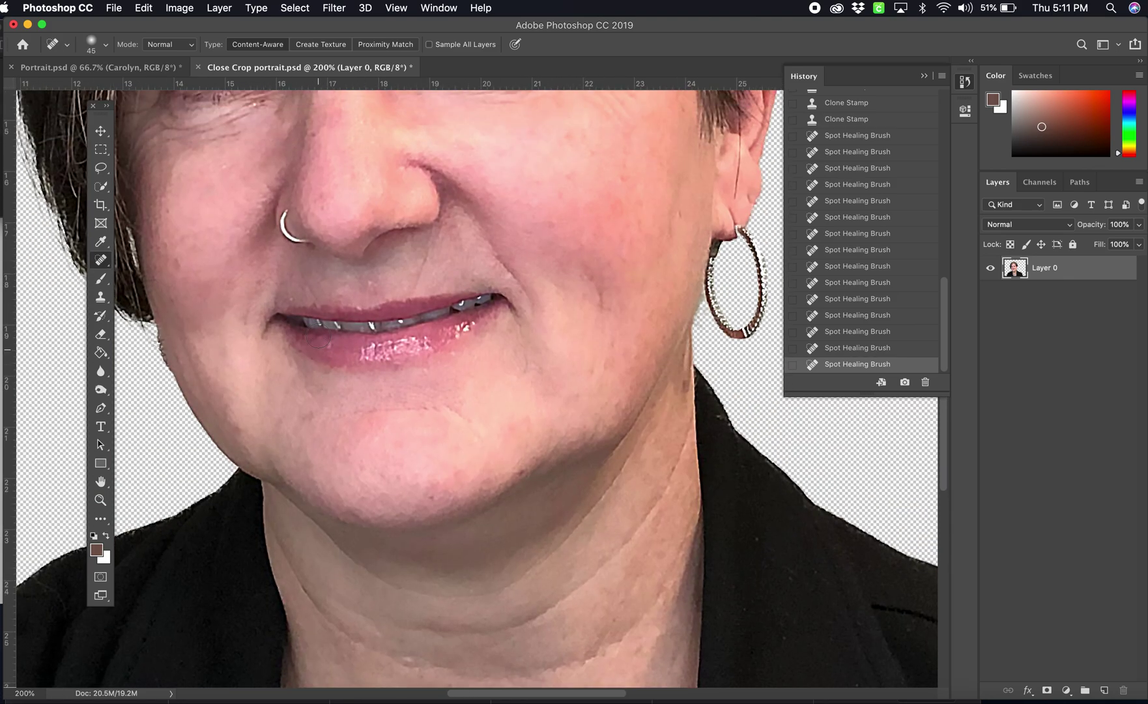
{"action": "scroll", "coordinate": [318, 335], "scroll_direction": "up", "scroll_amount": 5}
{"action": "scroll", "coordinate": [318, 336], "scroll_direction": "left", "scroll_amount": 1}
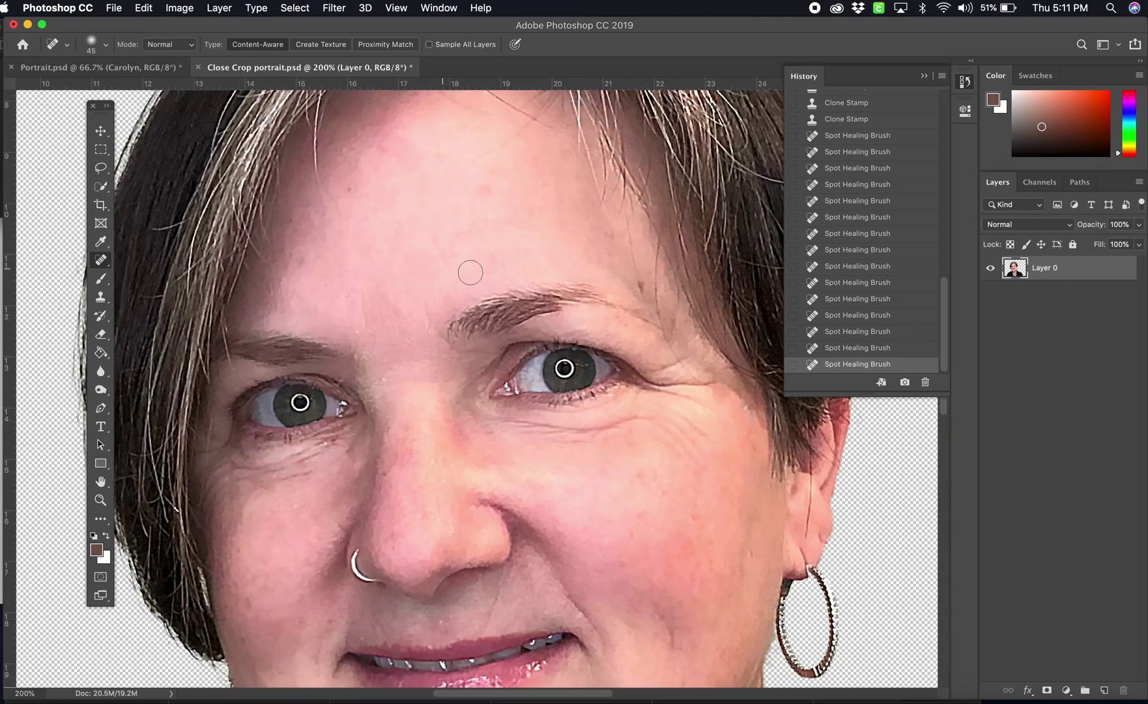
{"action": "left_click", "coordinate": [101, 297]}
{"action": "left_click", "coordinate": [101, 262]}
{"action": "left_click", "coordinate": [183, 9]}
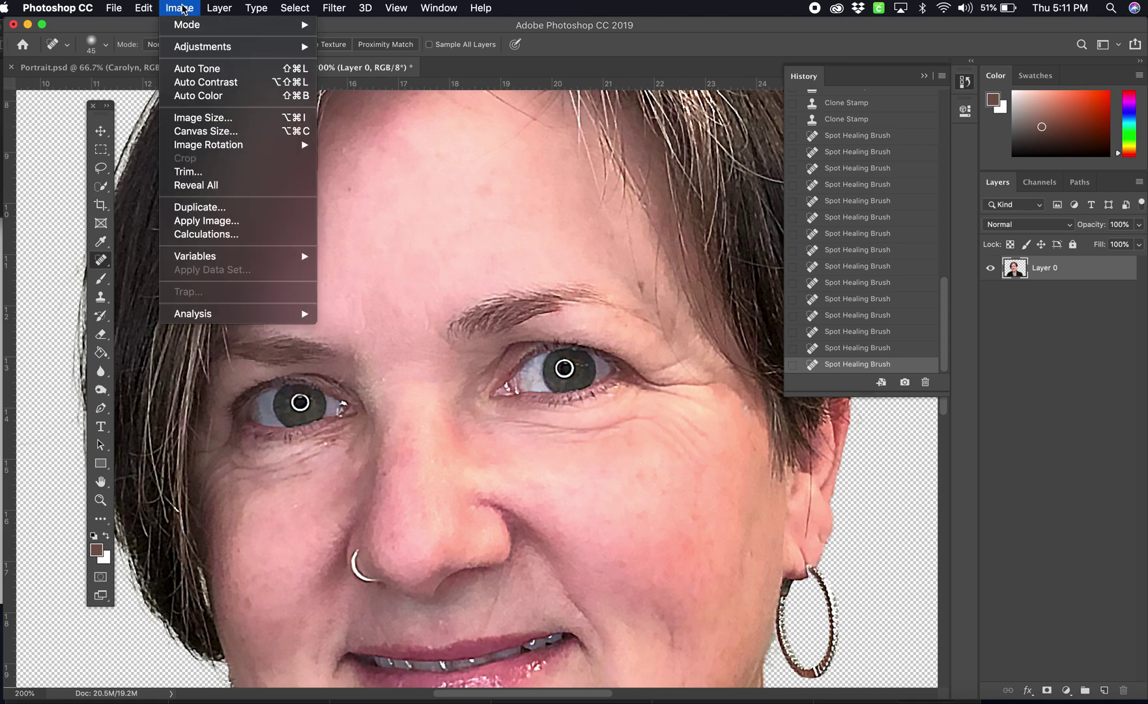
{"action": "left_click", "coordinate": [183, 9]}
{"action": "key", "text": "super+0"}
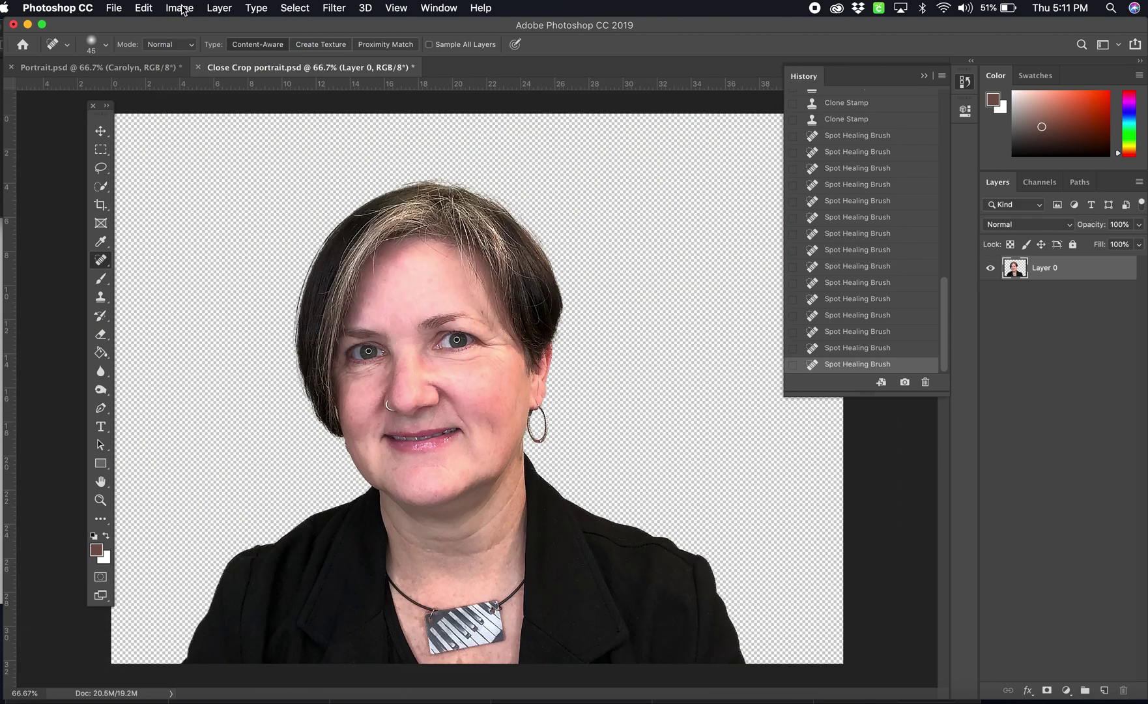
{"action": "left_click", "coordinate": [183, 9]}
{"action": "mouse_move", "coordinate": [186, 53]}
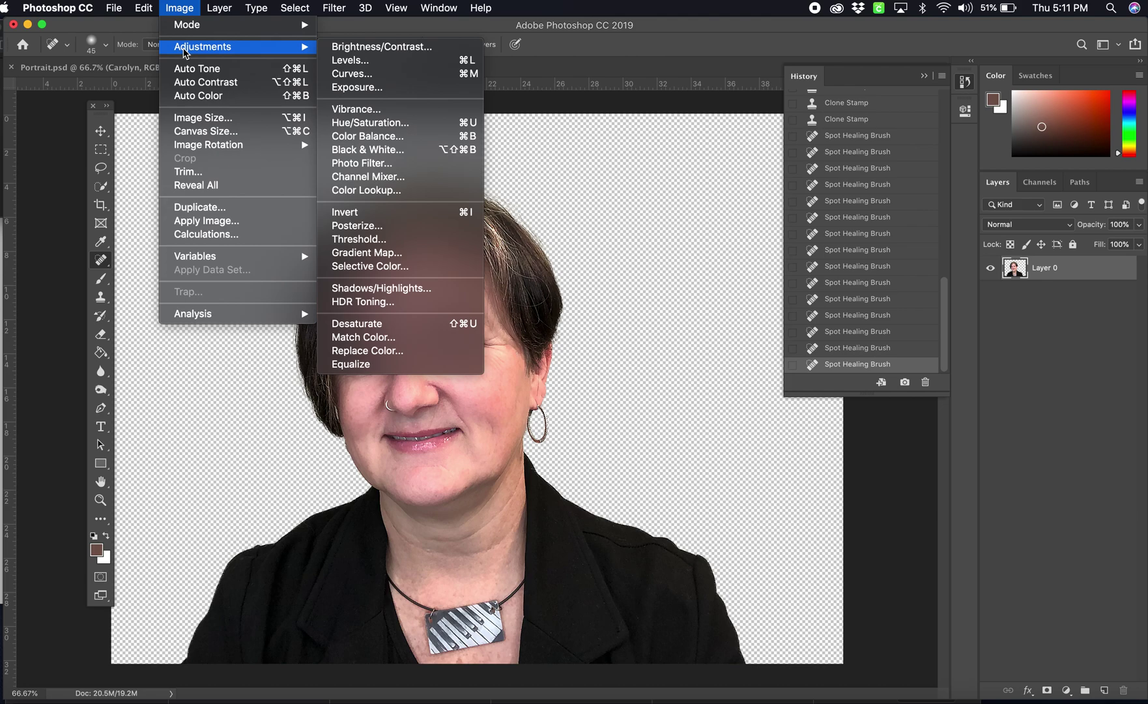
{"action": "left_click", "coordinate": [363, 65]}
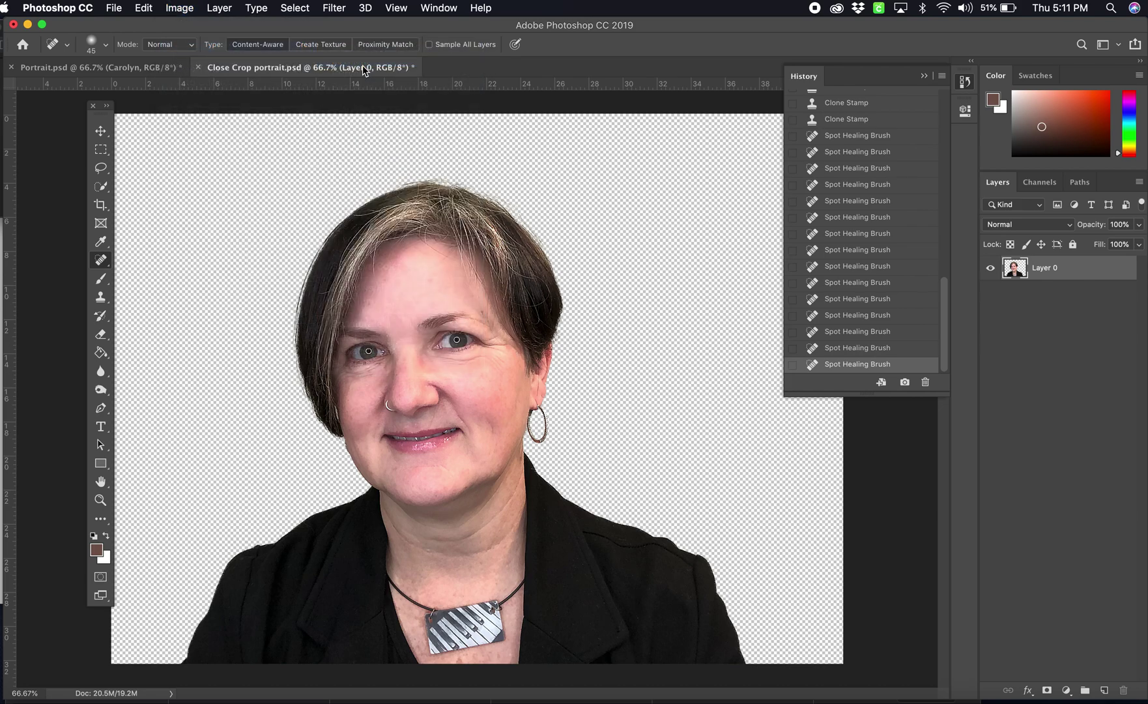
{"action": "left_click_drag", "start_coordinate": [883, 101], "coordinate": [691, 176]}
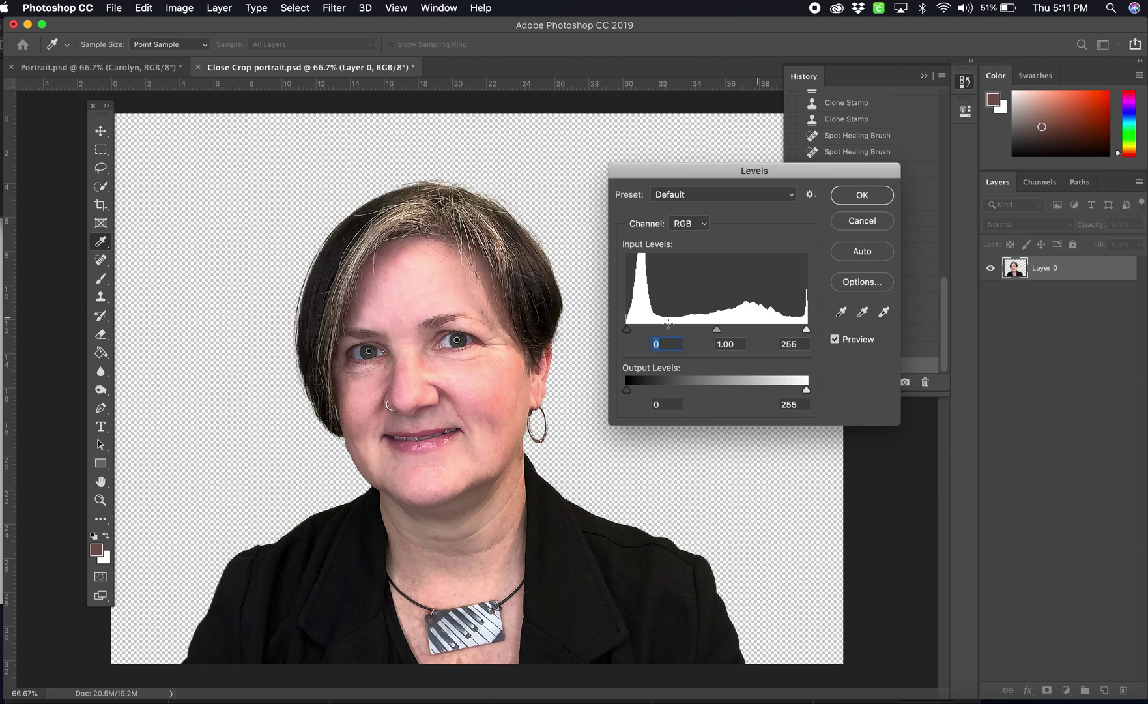
{"action": "left_click_drag", "start_coordinate": [628, 333], "coordinate": [617, 331]}
{"action": "mouse_move", "coordinate": [807, 332]}
{"action": "left_mouse_down"}
{"action": "mouse_move", "coordinate": [769, 328]}
{"action": "mouse_move", "coordinate": [808, 330]}
{"action": "left_mouse_up"}
{"action": "mouse_move", "coordinate": [716, 329]}
{"action": "left_mouse_down"}
{"action": "mouse_move", "coordinate": [701, 333]}
{"action": "mouse_move", "coordinate": [724, 331]}
{"action": "left_mouse_up"}
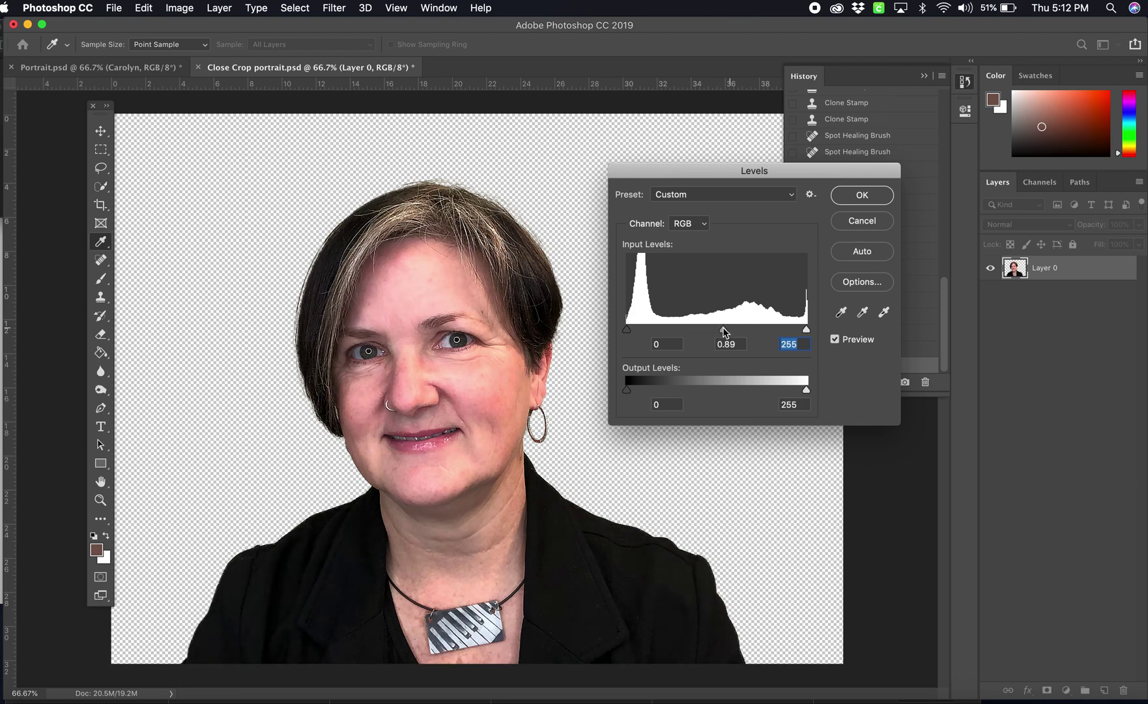
{"action": "left_click_drag", "start_coordinate": [721, 333], "coordinate": [715, 331]}
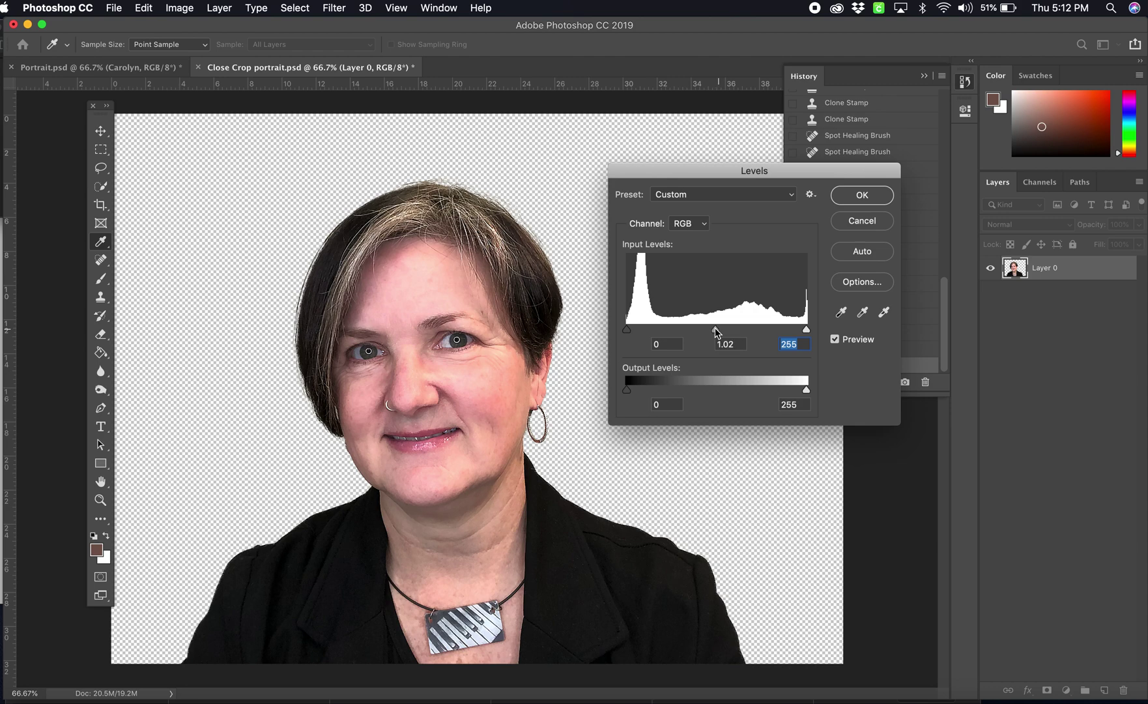
{"action": "left_click", "coordinate": [861, 221]}
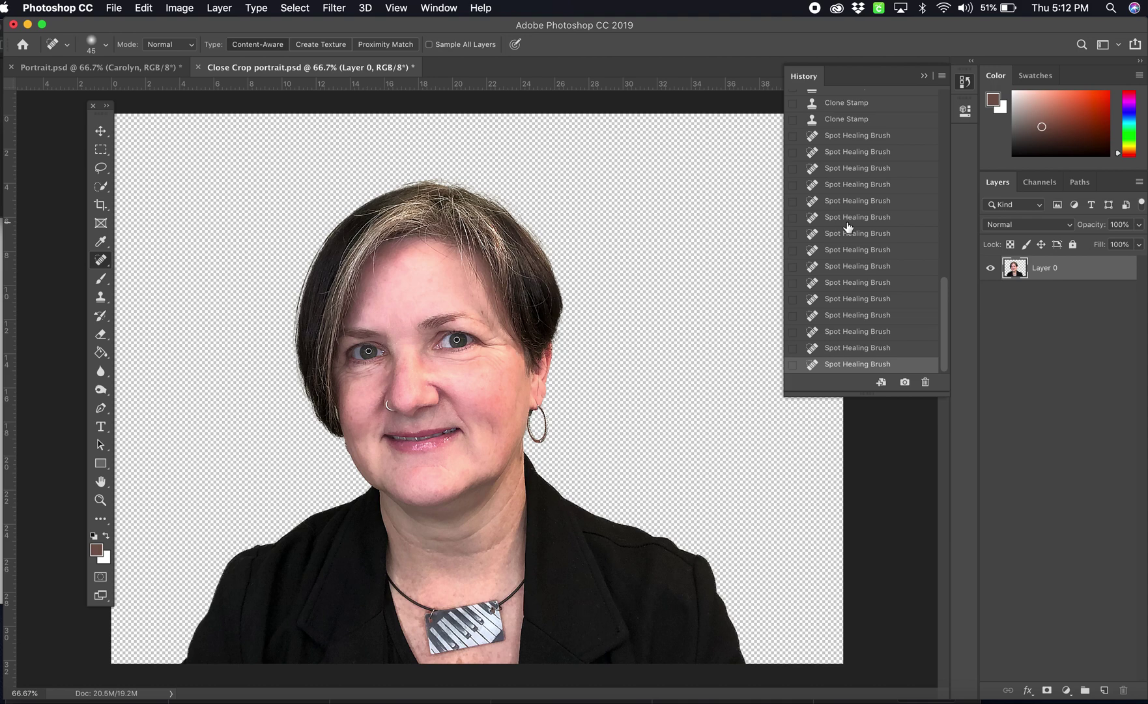
- Deepen the portrait's shadows in Levels by raising the black input level to 25
{"action": "key", "text": "super+l"}
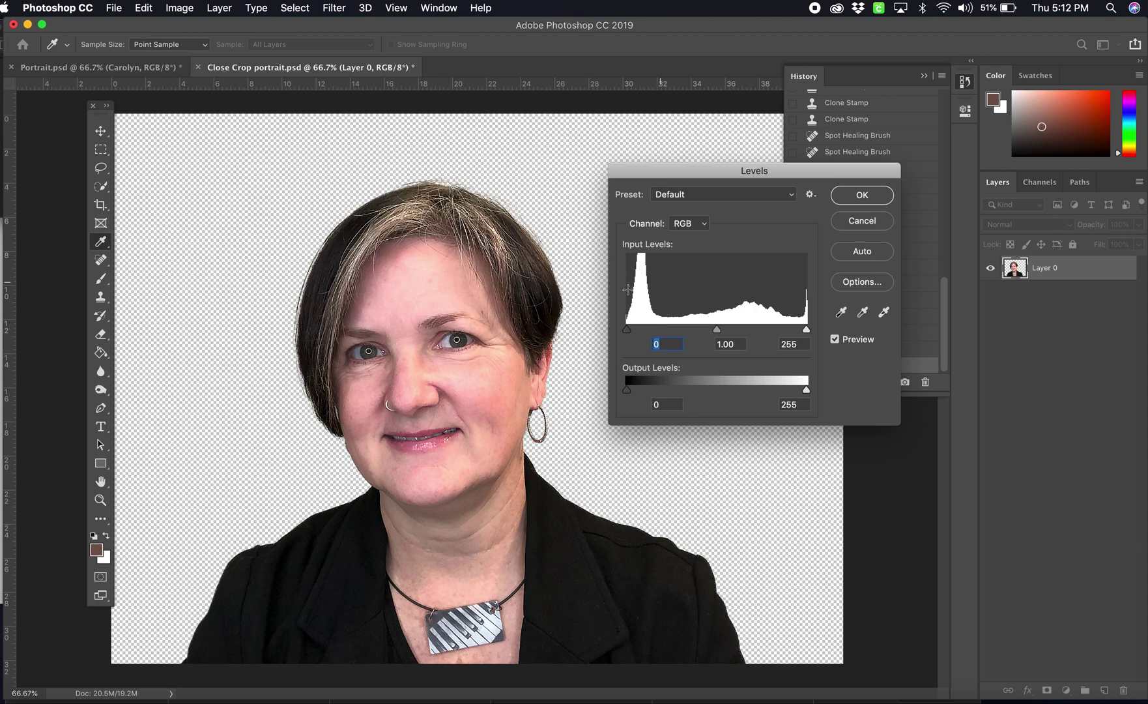
{"action": "left_click_drag", "start_coordinate": [631, 331], "coordinate": [634, 331]}
{"action": "left_click_drag", "start_coordinate": [632, 334], "coordinate": [636, 334]}
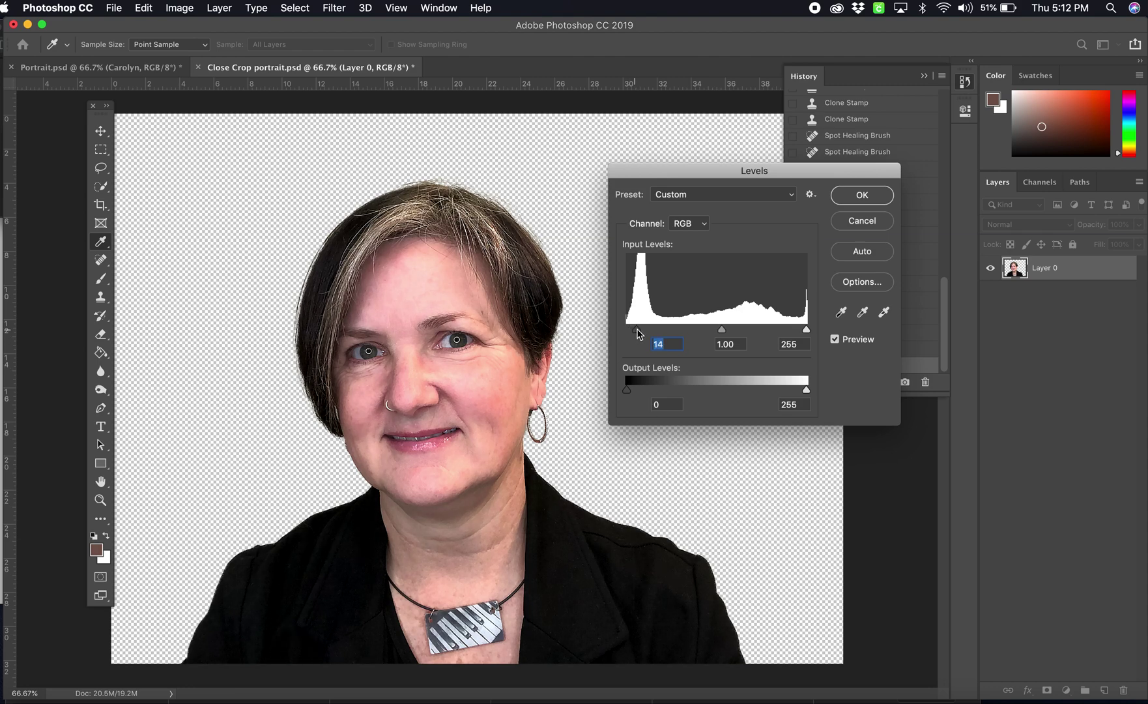
{"action": "left_click_drag", "start_coordinate": [641, 334], "coordinate": [643, 334]}
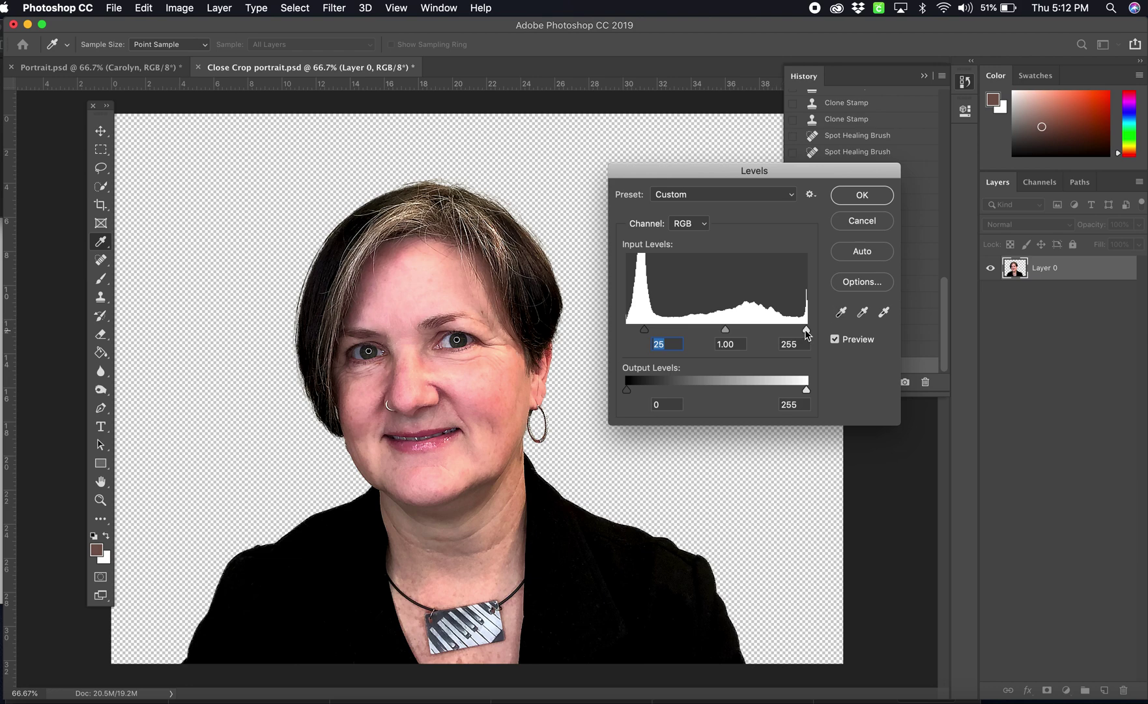
- Test the white input level at 239, restore it to 255, and apply the Levels adjustment with slightly shifted midtones
{"action": "left_click_drag", "start_coordinate": [807, 334], "coordinate": [794, 332]}
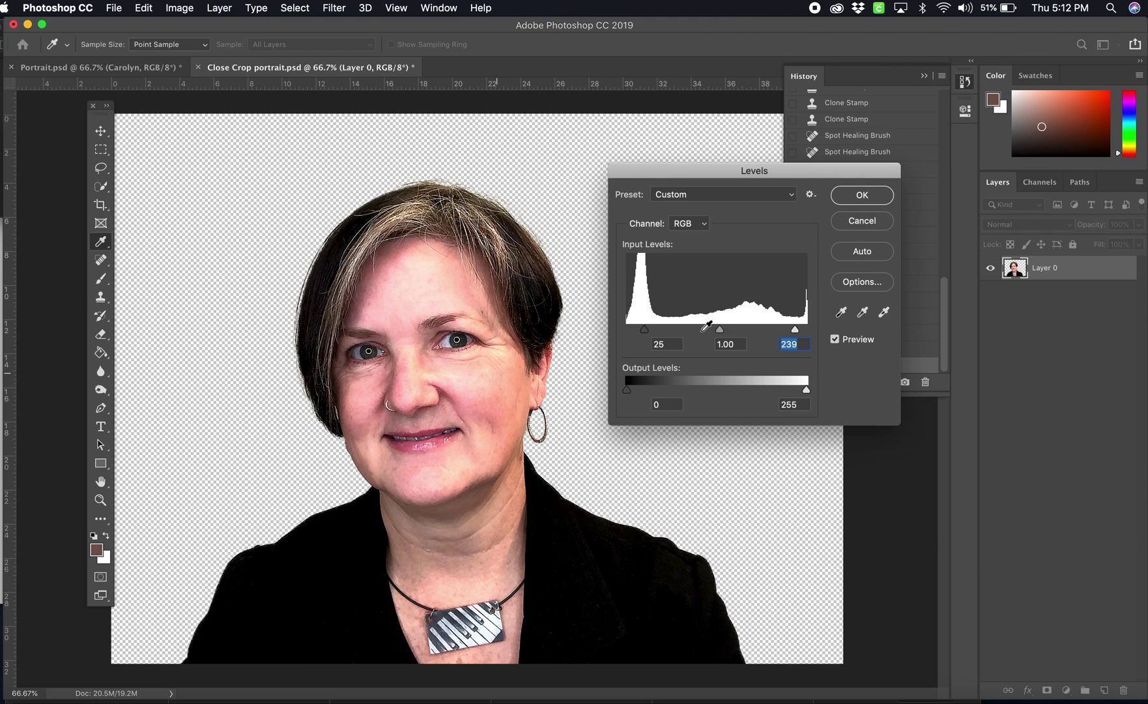
{"action": "left_click_drag", "start_coordinate": [800, 335], "coordinate": [810, 334]}
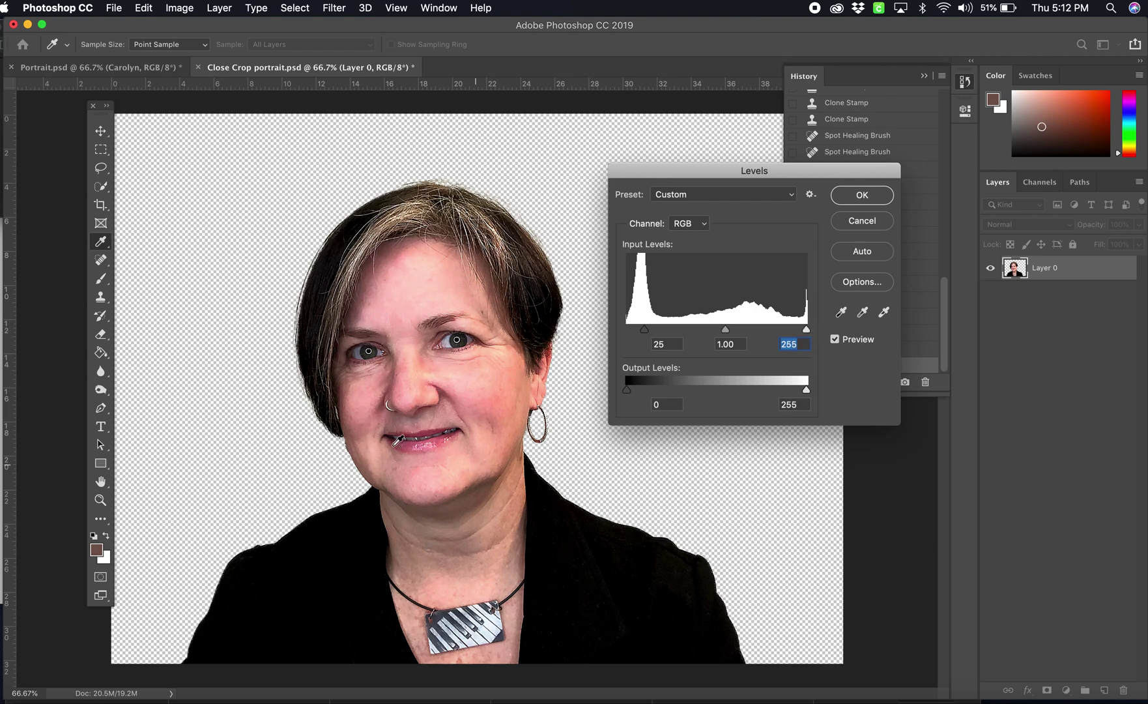
{"action": "left_click_drag", "start_coordinate": [725, 330], "coordinate": [728, 328]}
{"action": "key", "text": "Return"}
{"action": "key", "text": "j"}
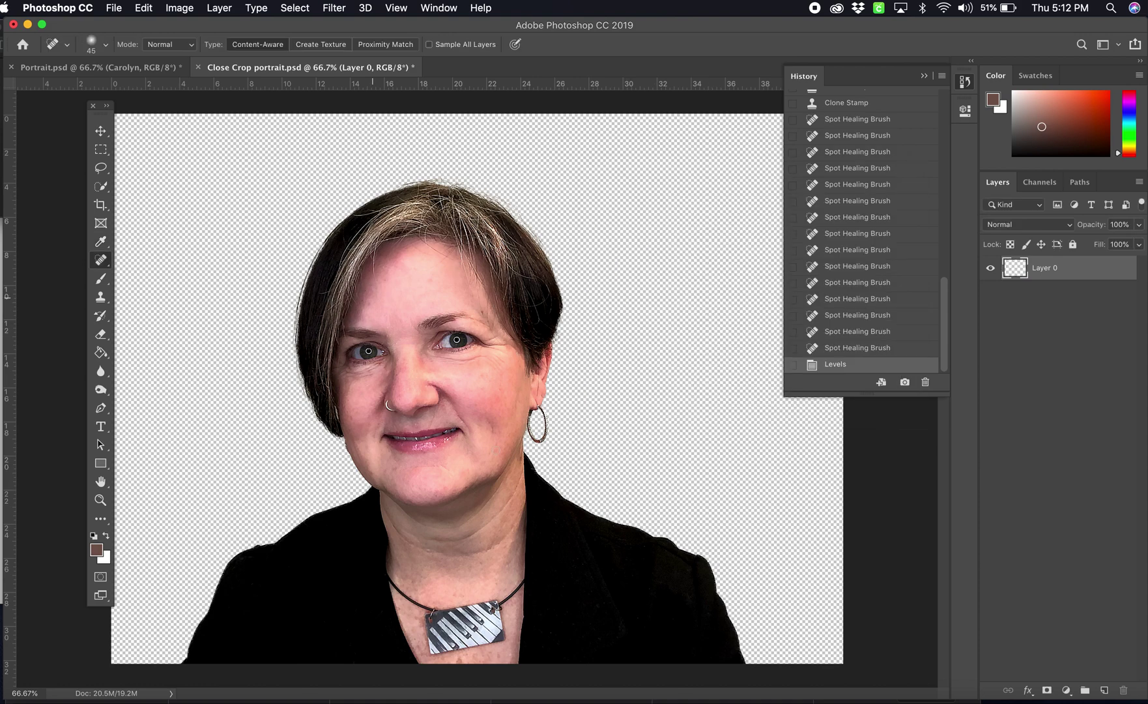
- Open Hue/Saturation clear of the face and try shifting the Master hue, returning it to 0
{"action": "left_click", "coordinate": [177, 8]}
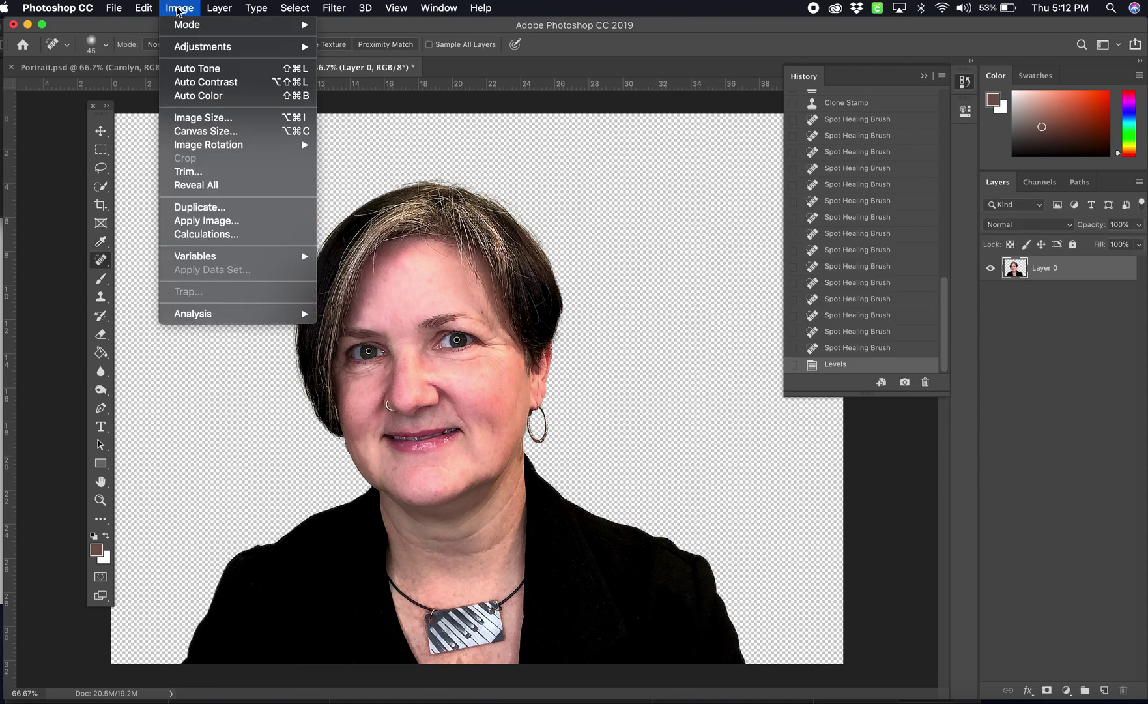
{"action": "mouse_move", "coordinate": [183, 50]}
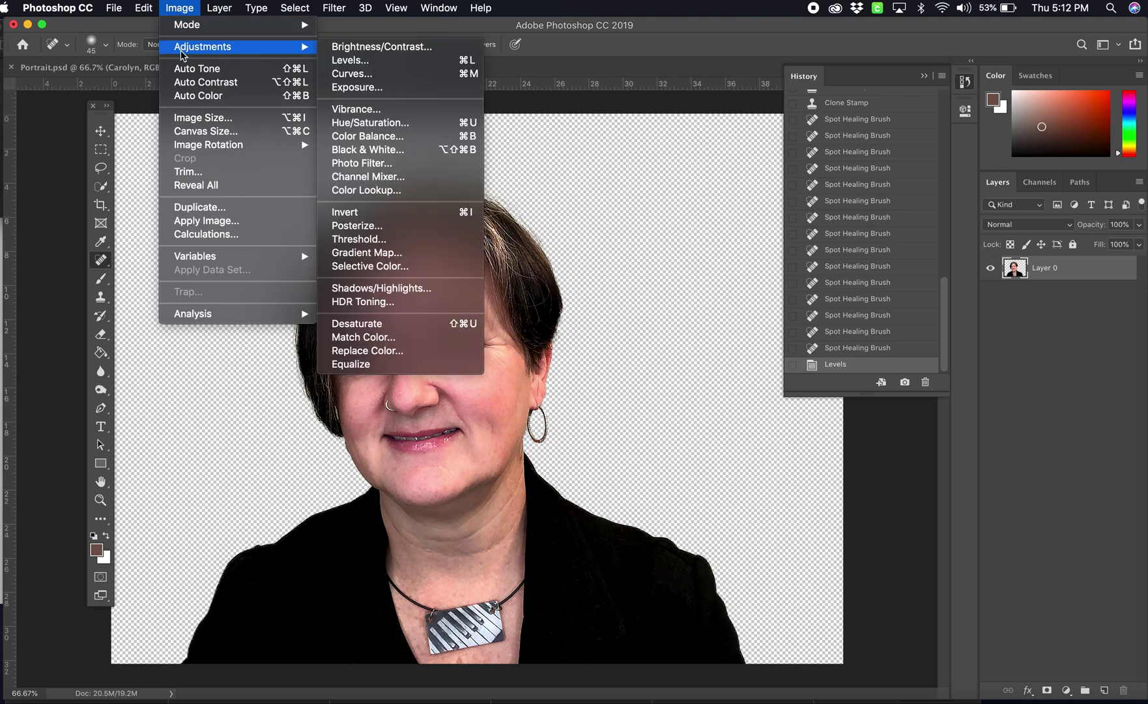
{"action": "left_click", "coordinate": [399, 126]}
{"action": "left_click_drag", "start_coordinate": [641, 166], "coordinate": [862, 151]}
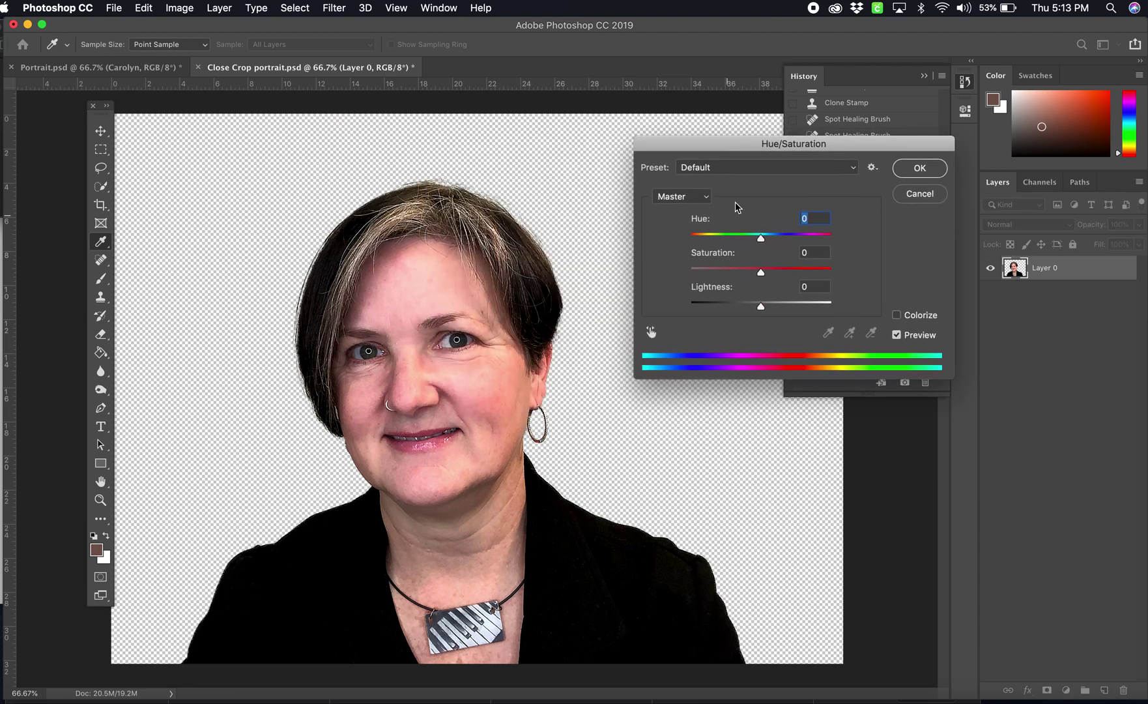
{"action": "mouse_move", "coordinate": [761, 240]}
{"action": "left_mouse_down"}
{"action": "mouse_move", "coordinate": [680, 239]}
{"action": "mouse_move", "coordinate": [838, 237]}
{"action": "mouse_move", "coordinate": [764, 244]}
{"action": "left_mouse_up"}
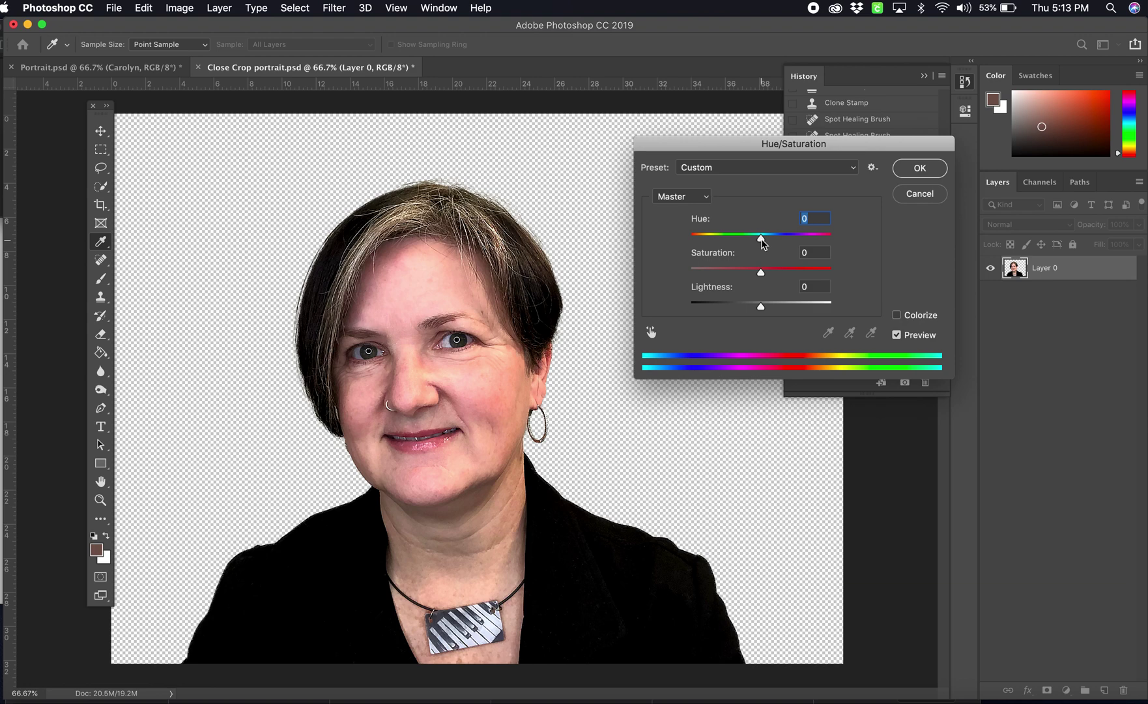
- Target the Yellows range in Hue/Saturation, test its hue at -180, and bring it back to -1
{"action": "left_click", "coordinate": [694, 196]}
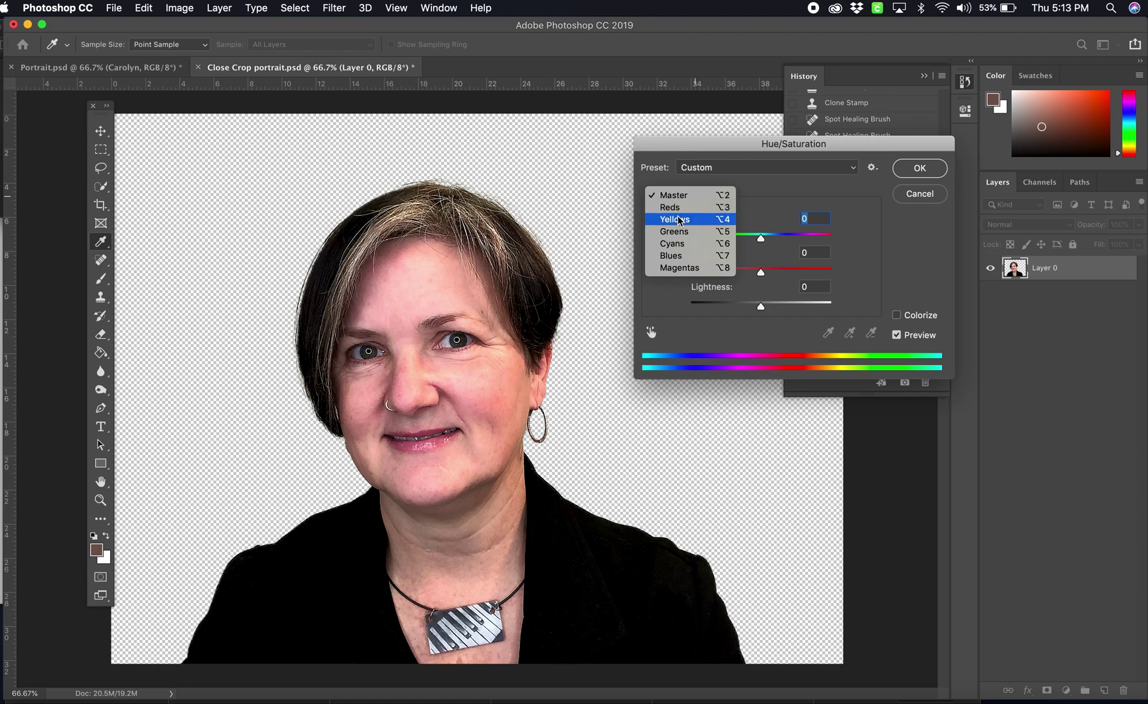
{"action": "left_click", "coordinate": [684, 223]}
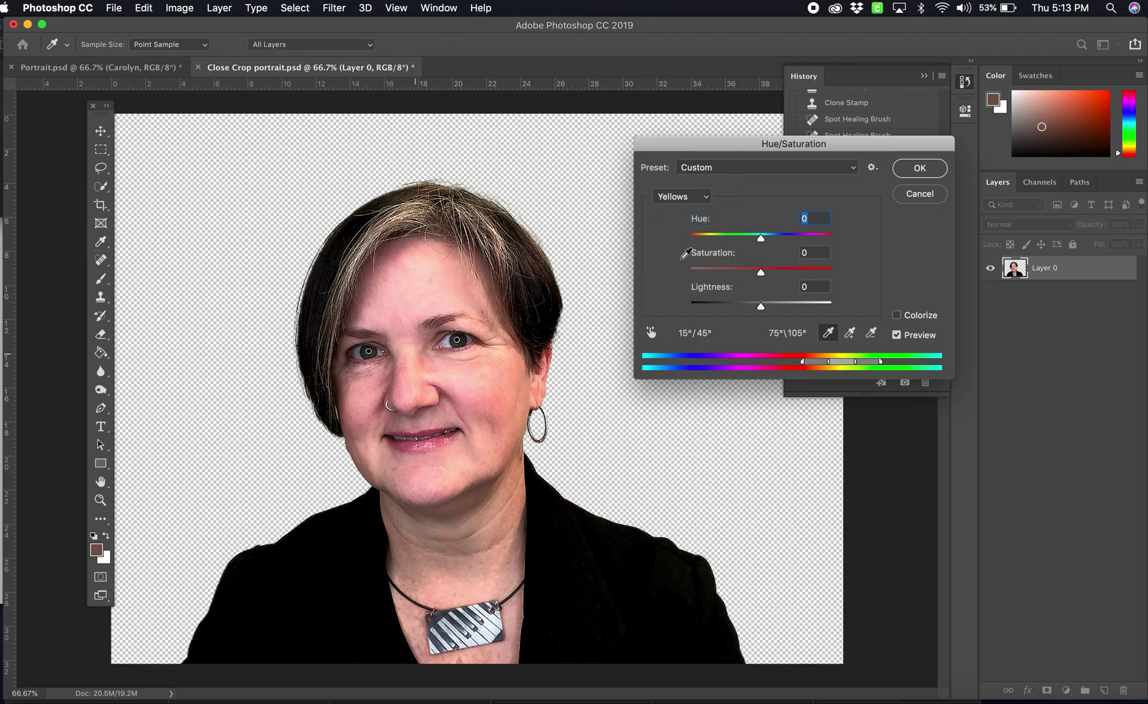
{"action": "left_click_drag", "start_coordinate": [723, 245], "coordinate": [676, 245]}
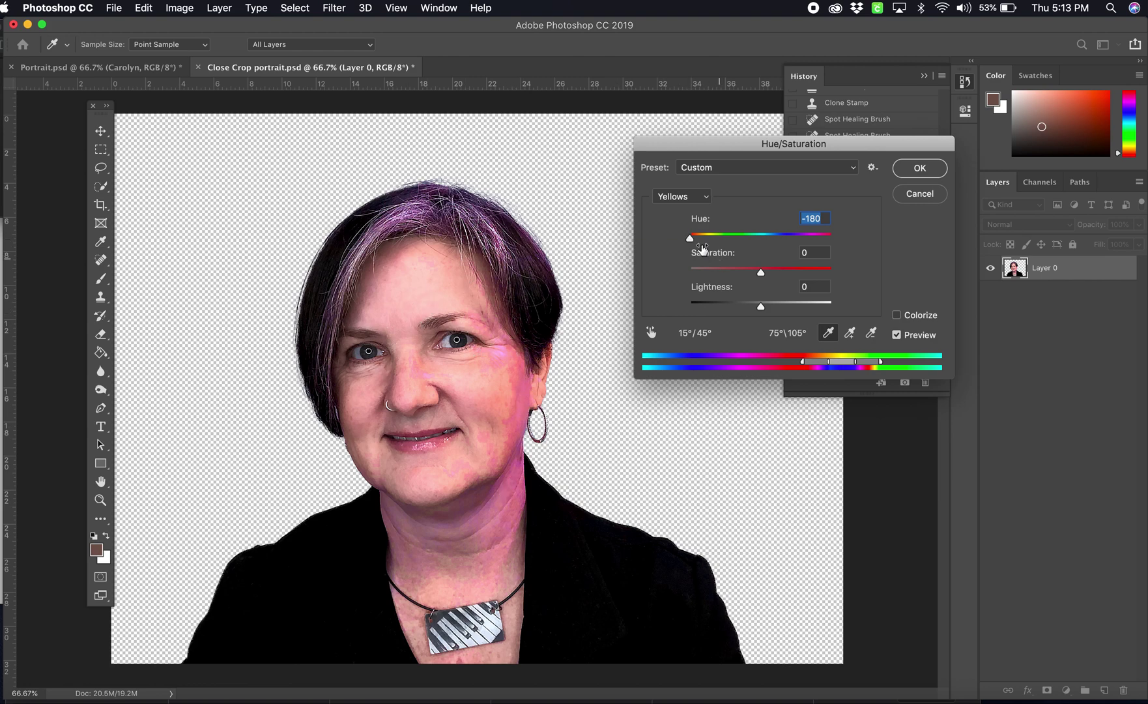
{"action": "left_click_drag", "start_coordinate": [692, 239], "coordinate": [762, 240]}
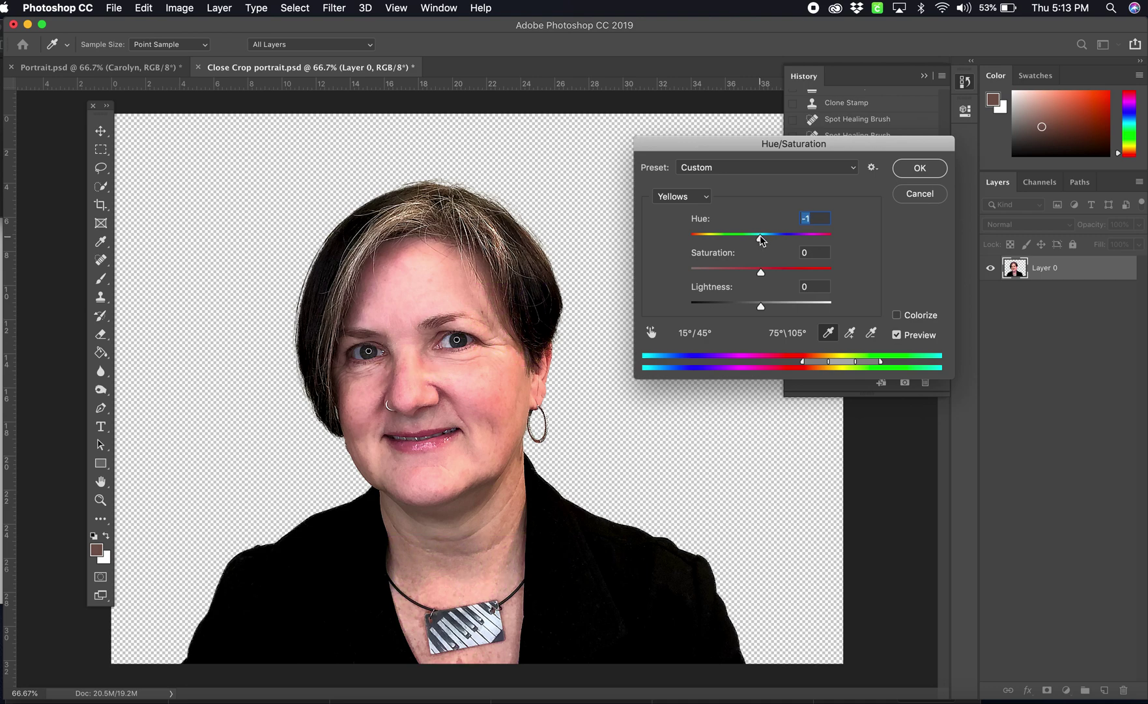
- Return to the Master range, test full desaturation at -100, set the saturation to -15, and apply the Hue/Saturation adjustment
{"action": "left_click", "coordinate": [697, 196]}
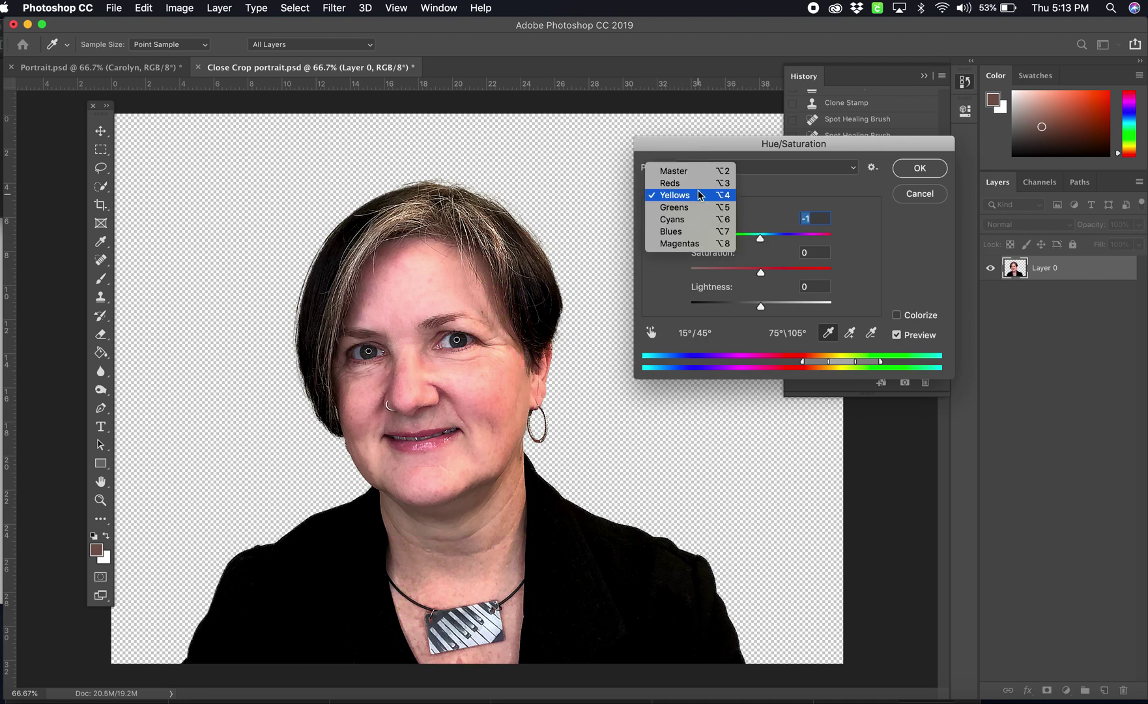
{"action": "left_click", "coordinate": [697, 173]}
{"action": "left_click_drag", "start_coordinate": [761, 271], "coordinate": [678, 279]}
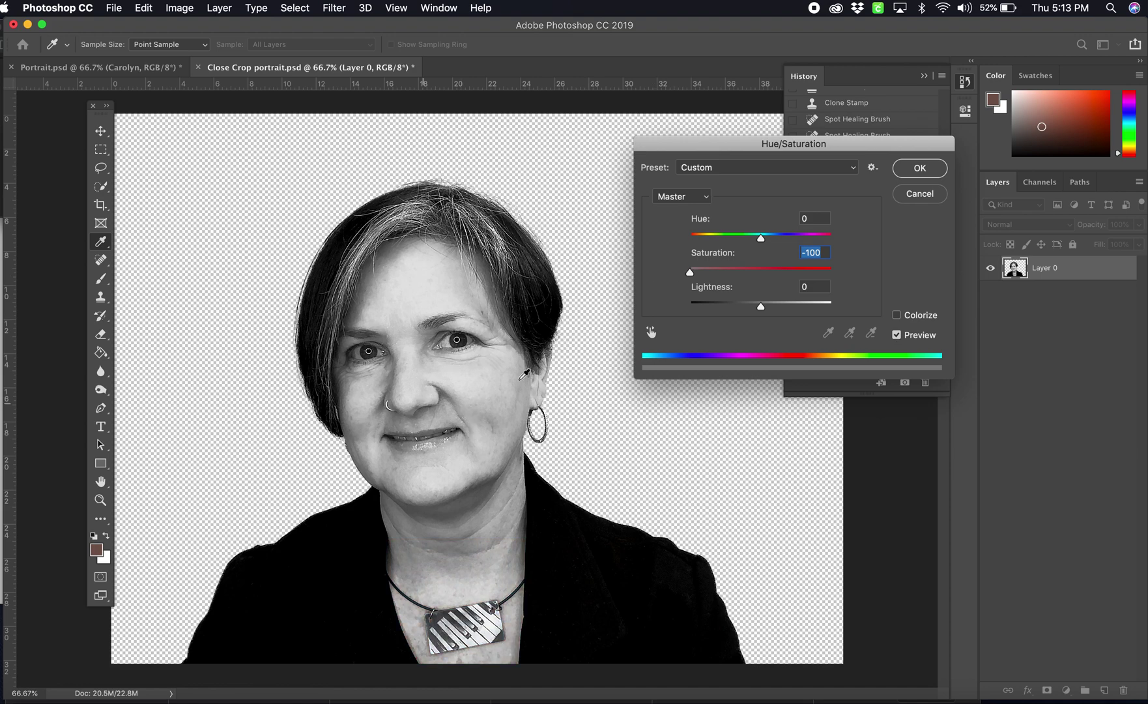
{"action": "left_click_drag", "start_coordinate": [690, 275], "coordinate": [750, 275]}
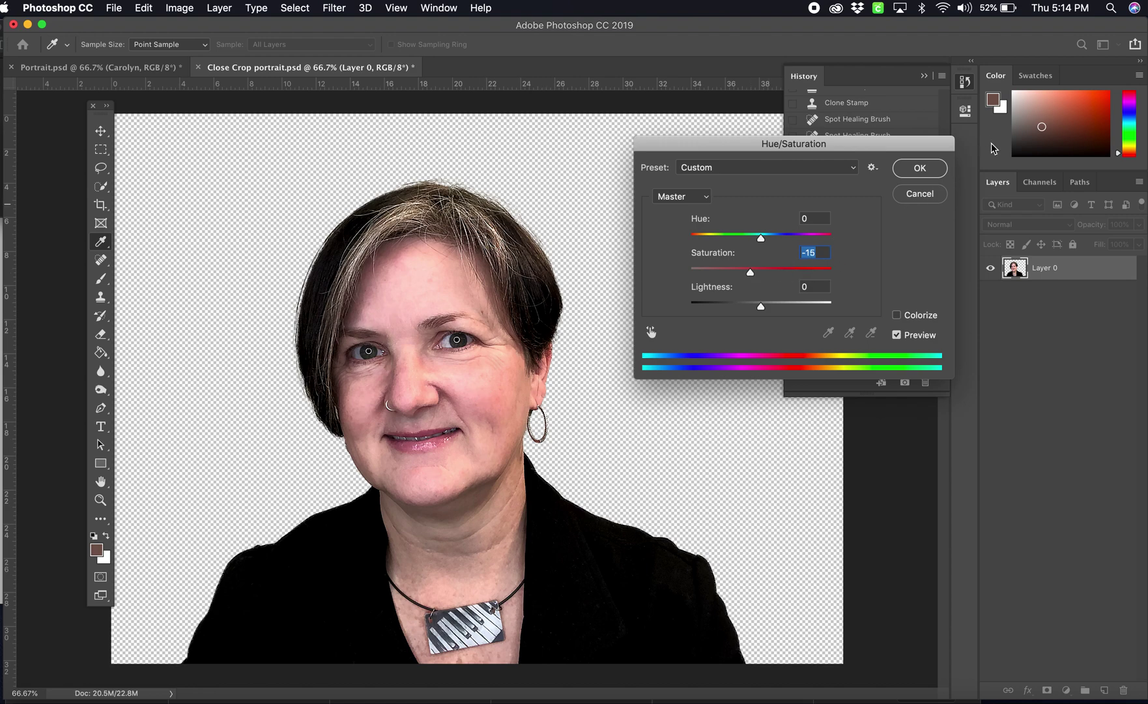
{"action": "left_click", "coordinate": [932, 170]}
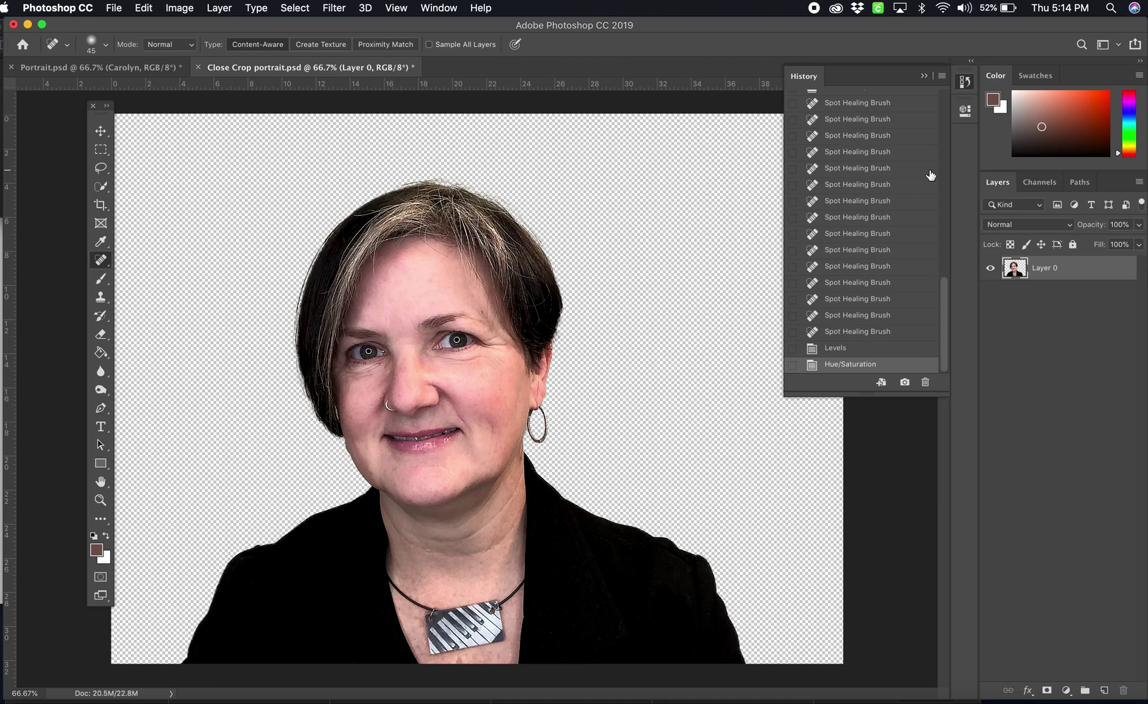
- Compare the portrait before and after the Levels and Hue/Saturation adjustments using its history states, ending on the Hue/Saturation state
{"action": "left_click", "coordinate": [847, 349]}
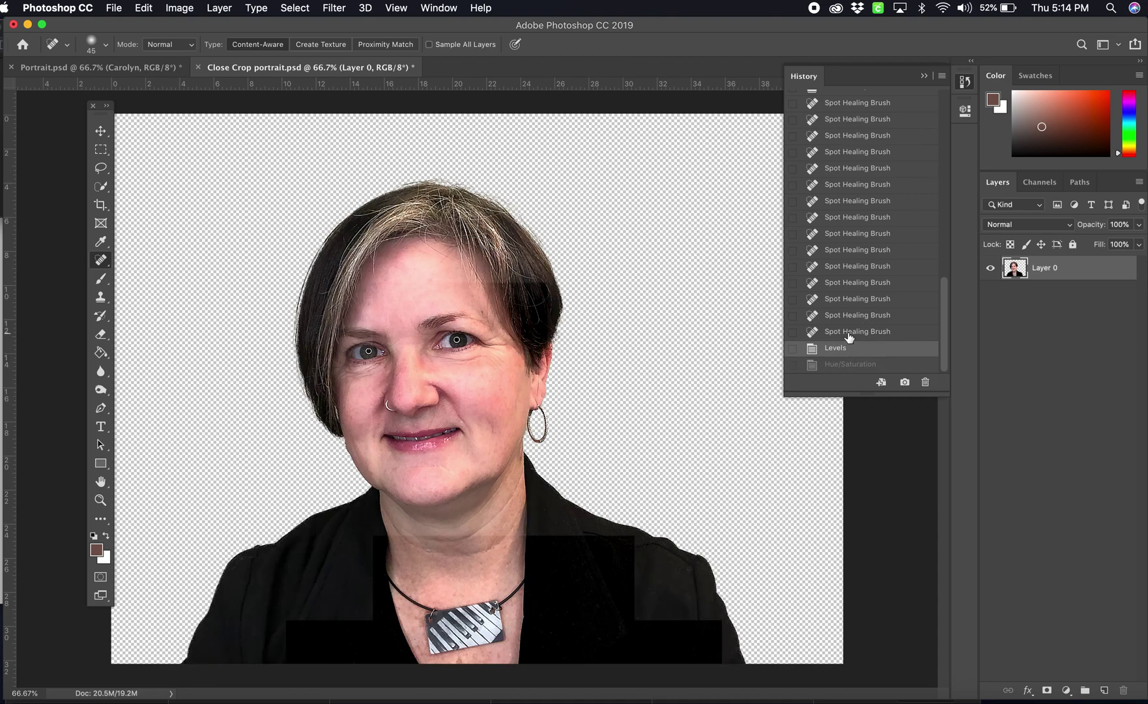
{"action": "left_click", "coordinate": [848, 332]}
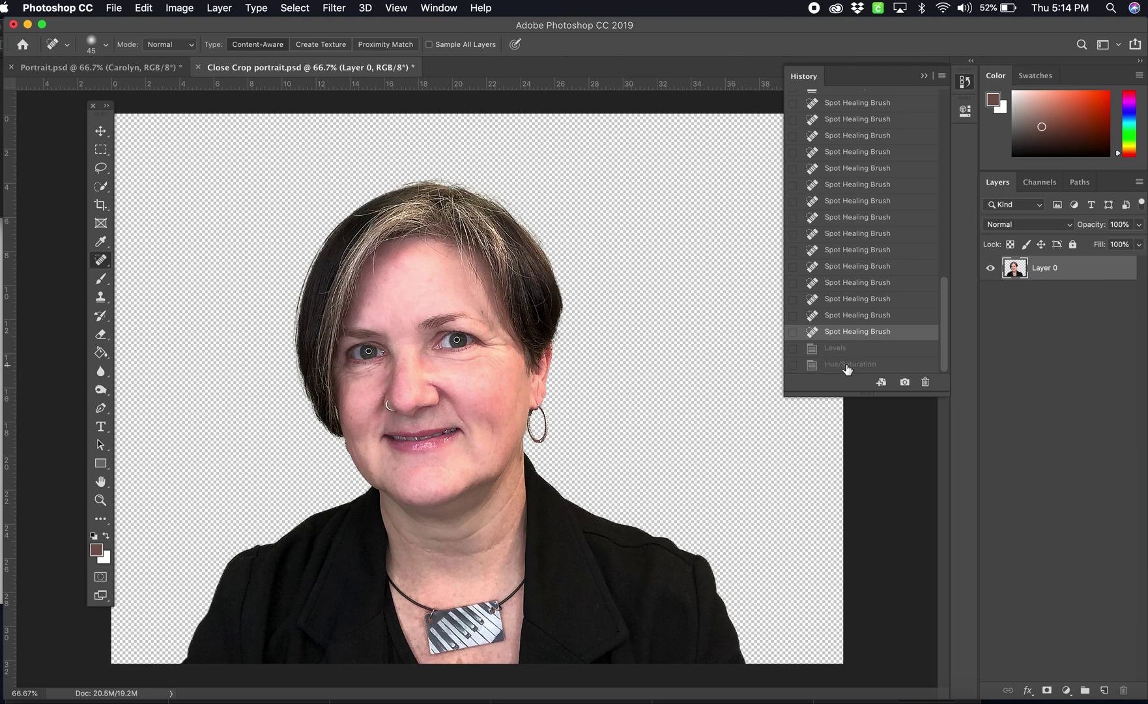
{"action": "left_click", "coordinate": [847, 365]}
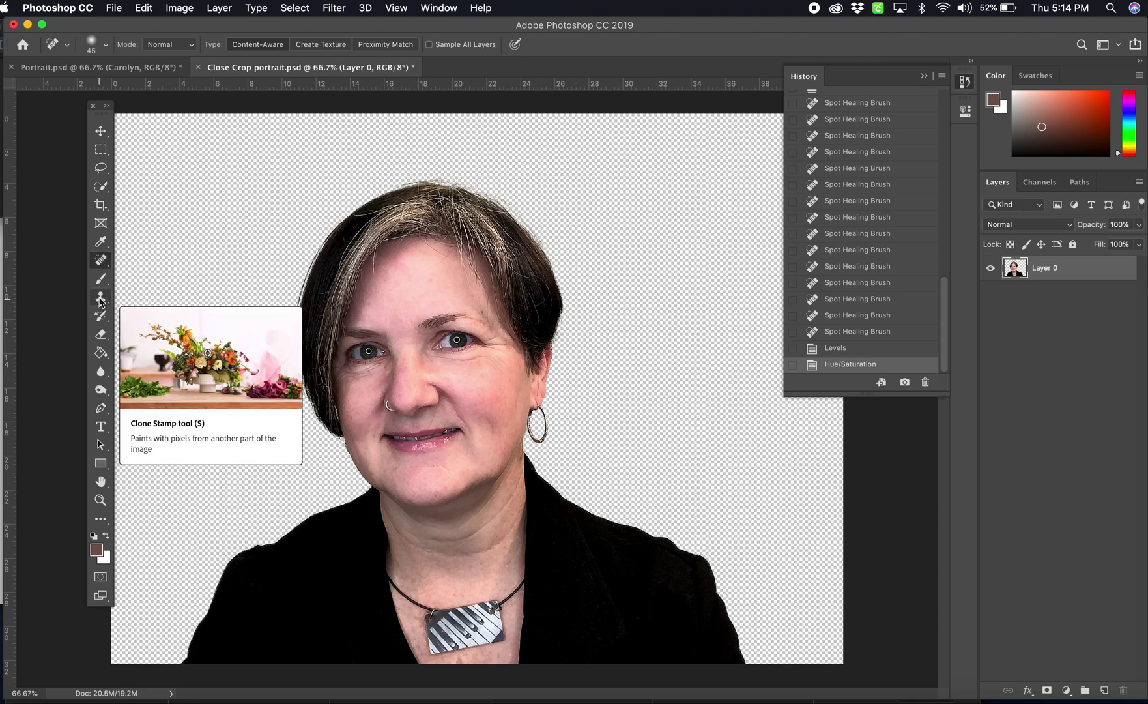
{"action": "left_click", "coordinate": [180, 8]}
{"action": "mouse_move", "coordinate": [186, 50]}
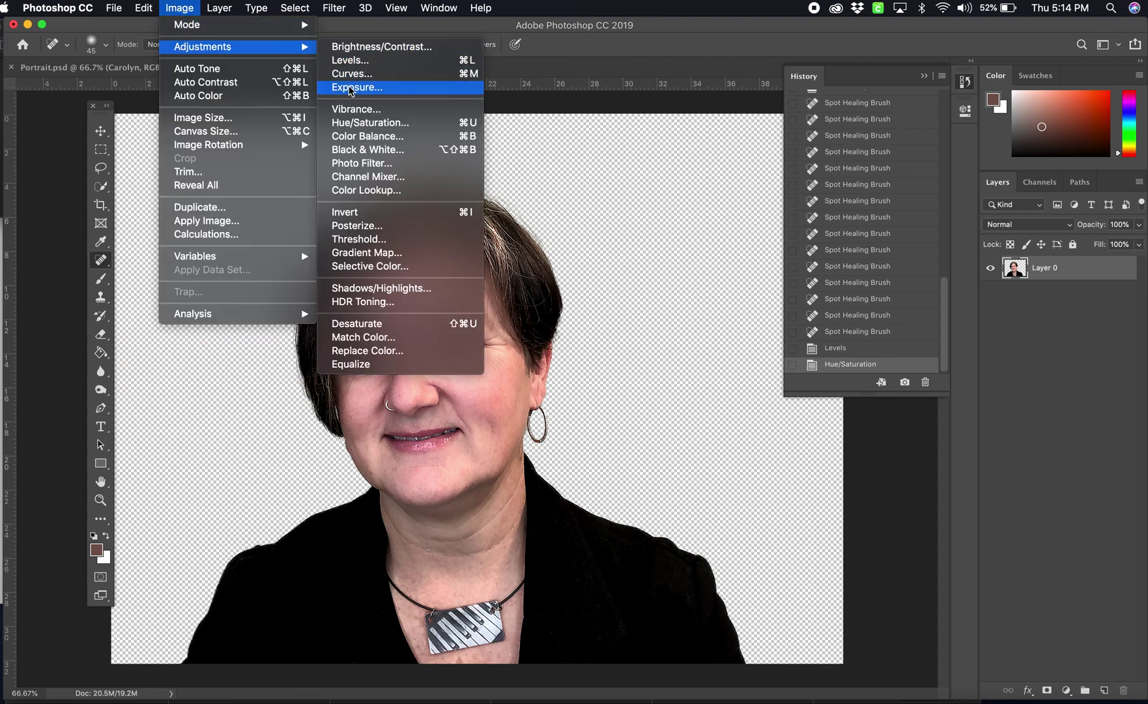
{"action": "left_click", "coordinate": [353, 125]}
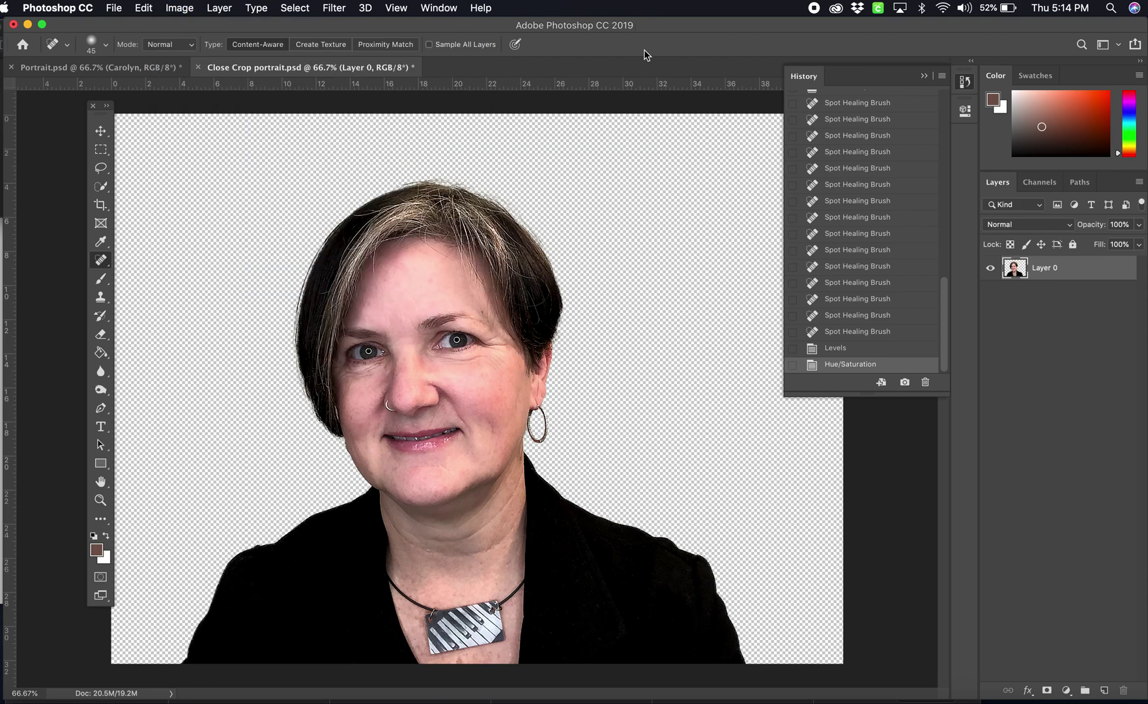